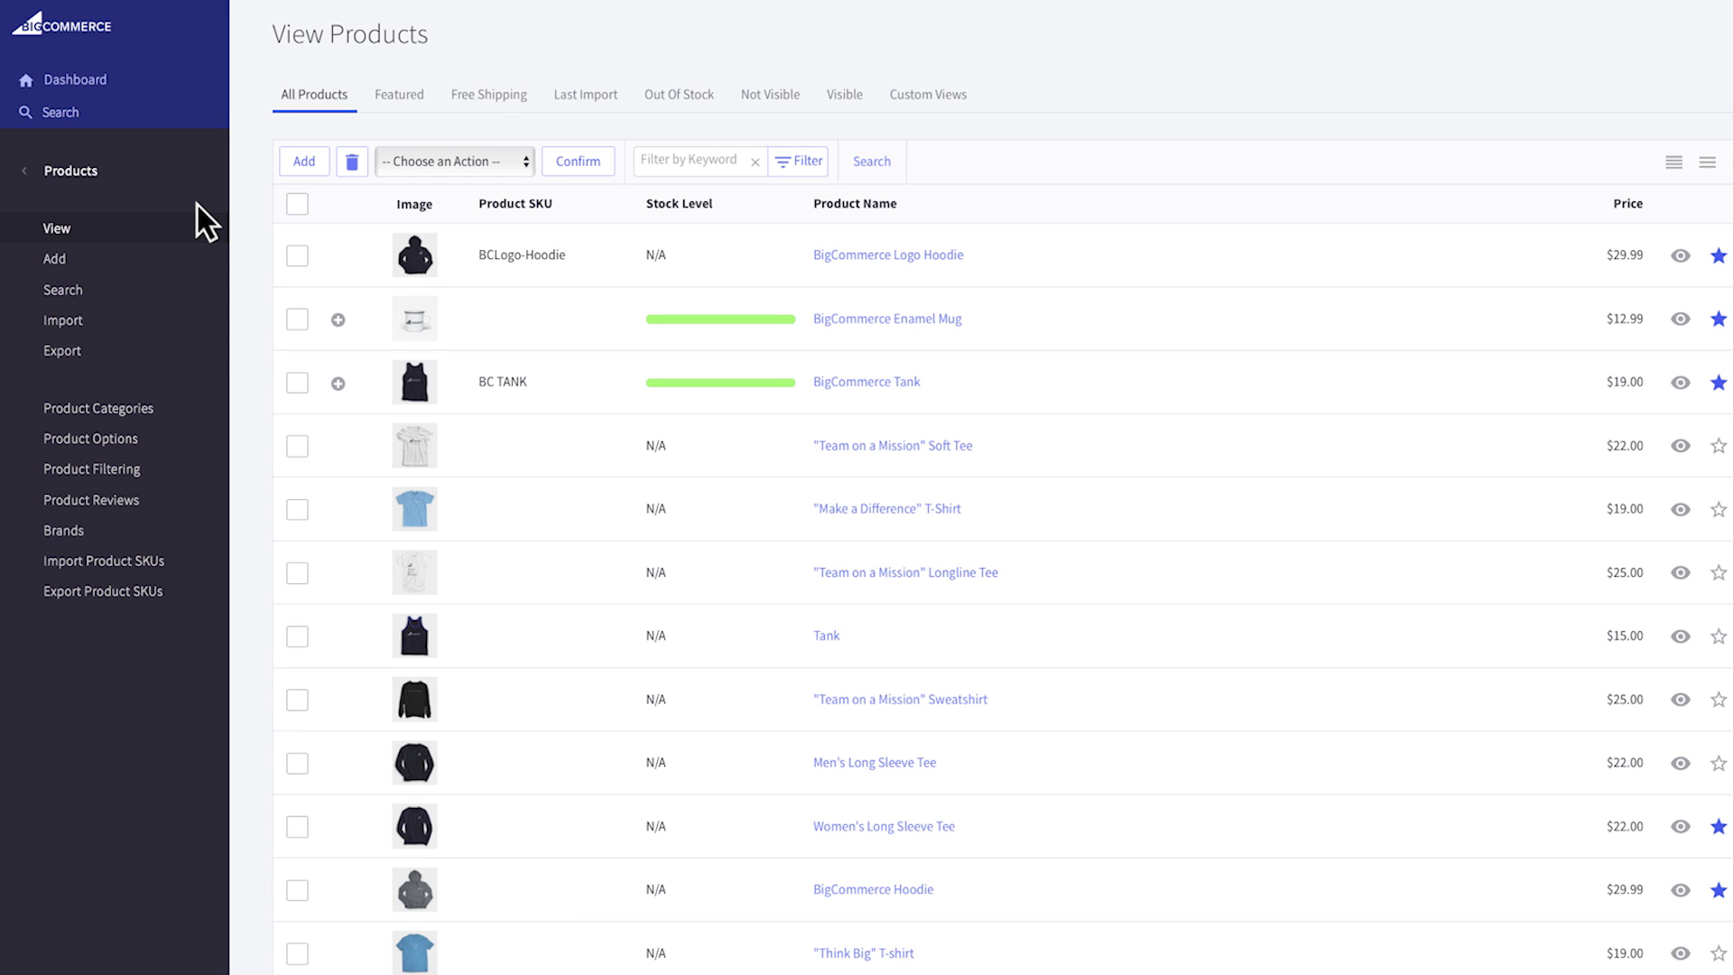
# - Set the BigCommerce Enamel Mug's product code/SKU to BC-MUG-LOGO
pyautogui.click(838, 316)
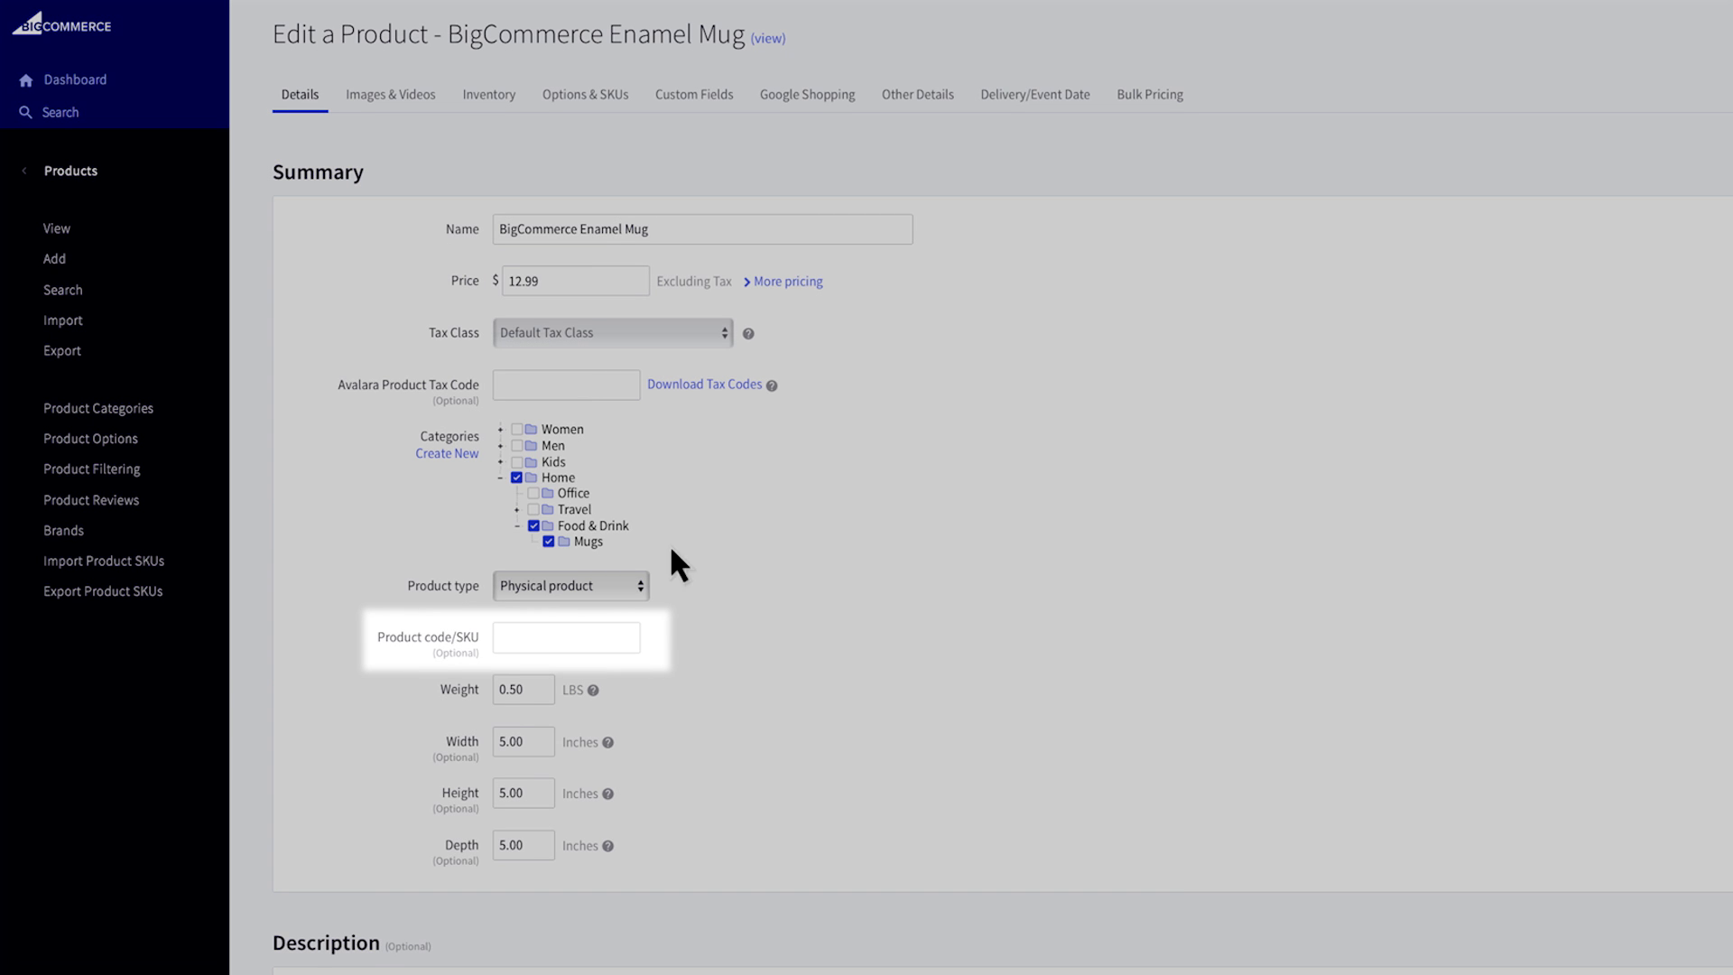
pyautogui.click(613, 641)
pyautogui.write('BC-')
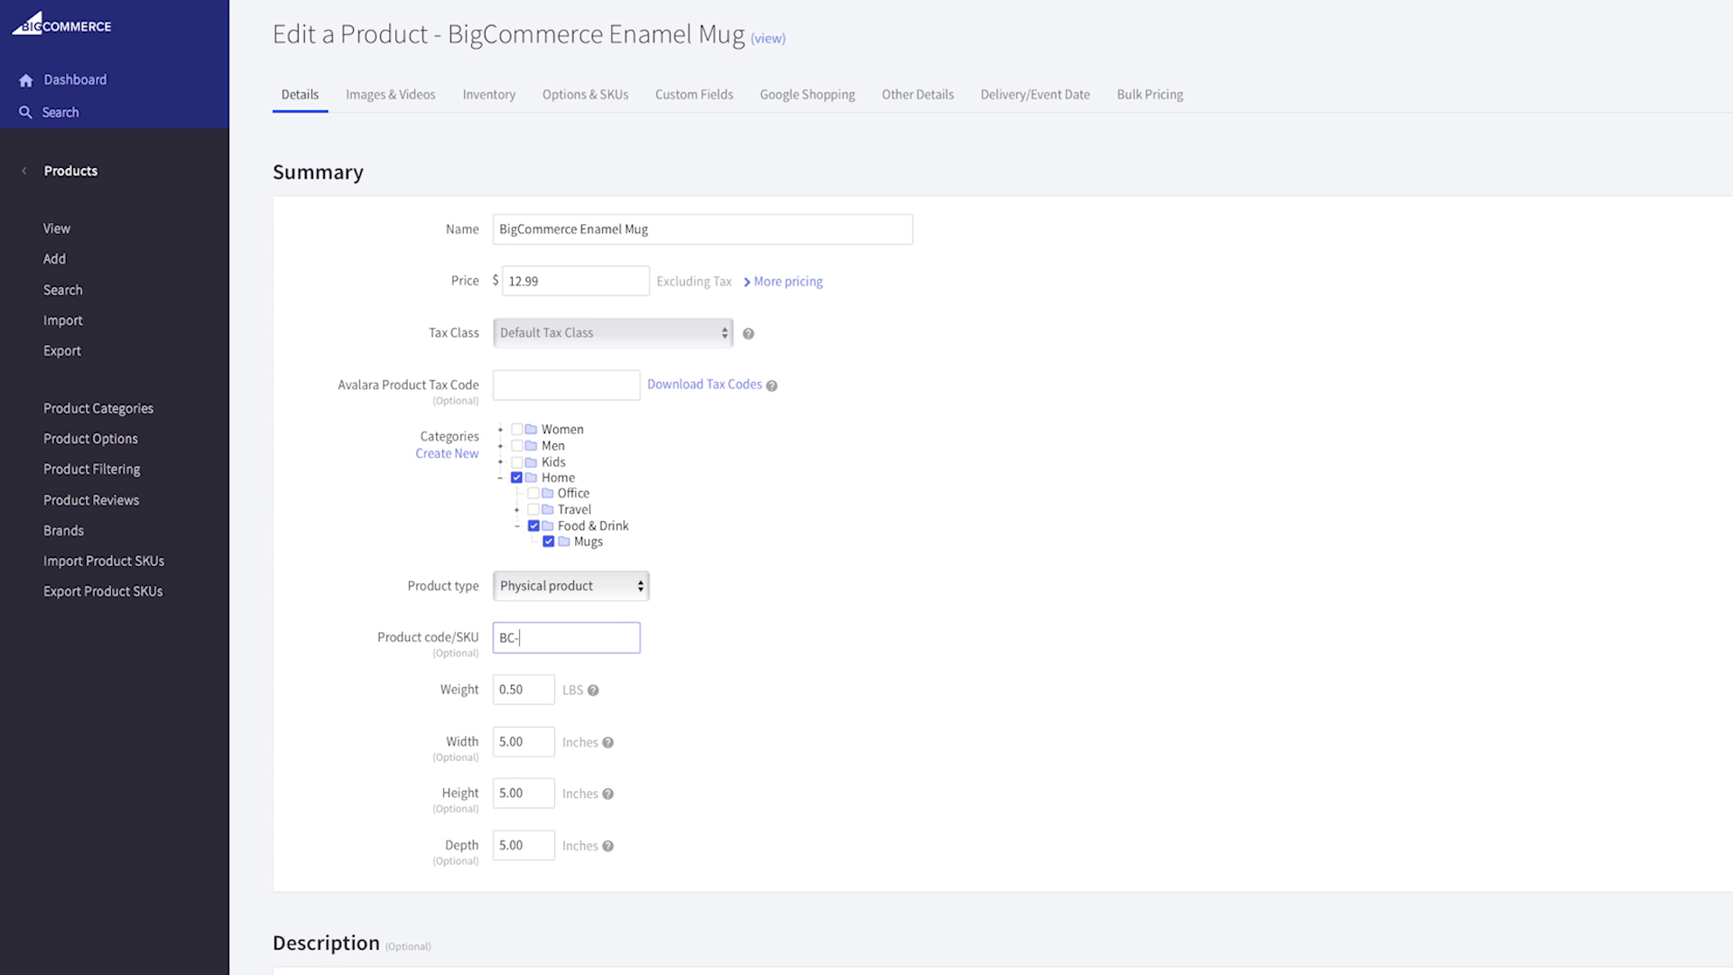
pyautogui.write('MUG-LOGO')
pyautogui.click(688, 628)
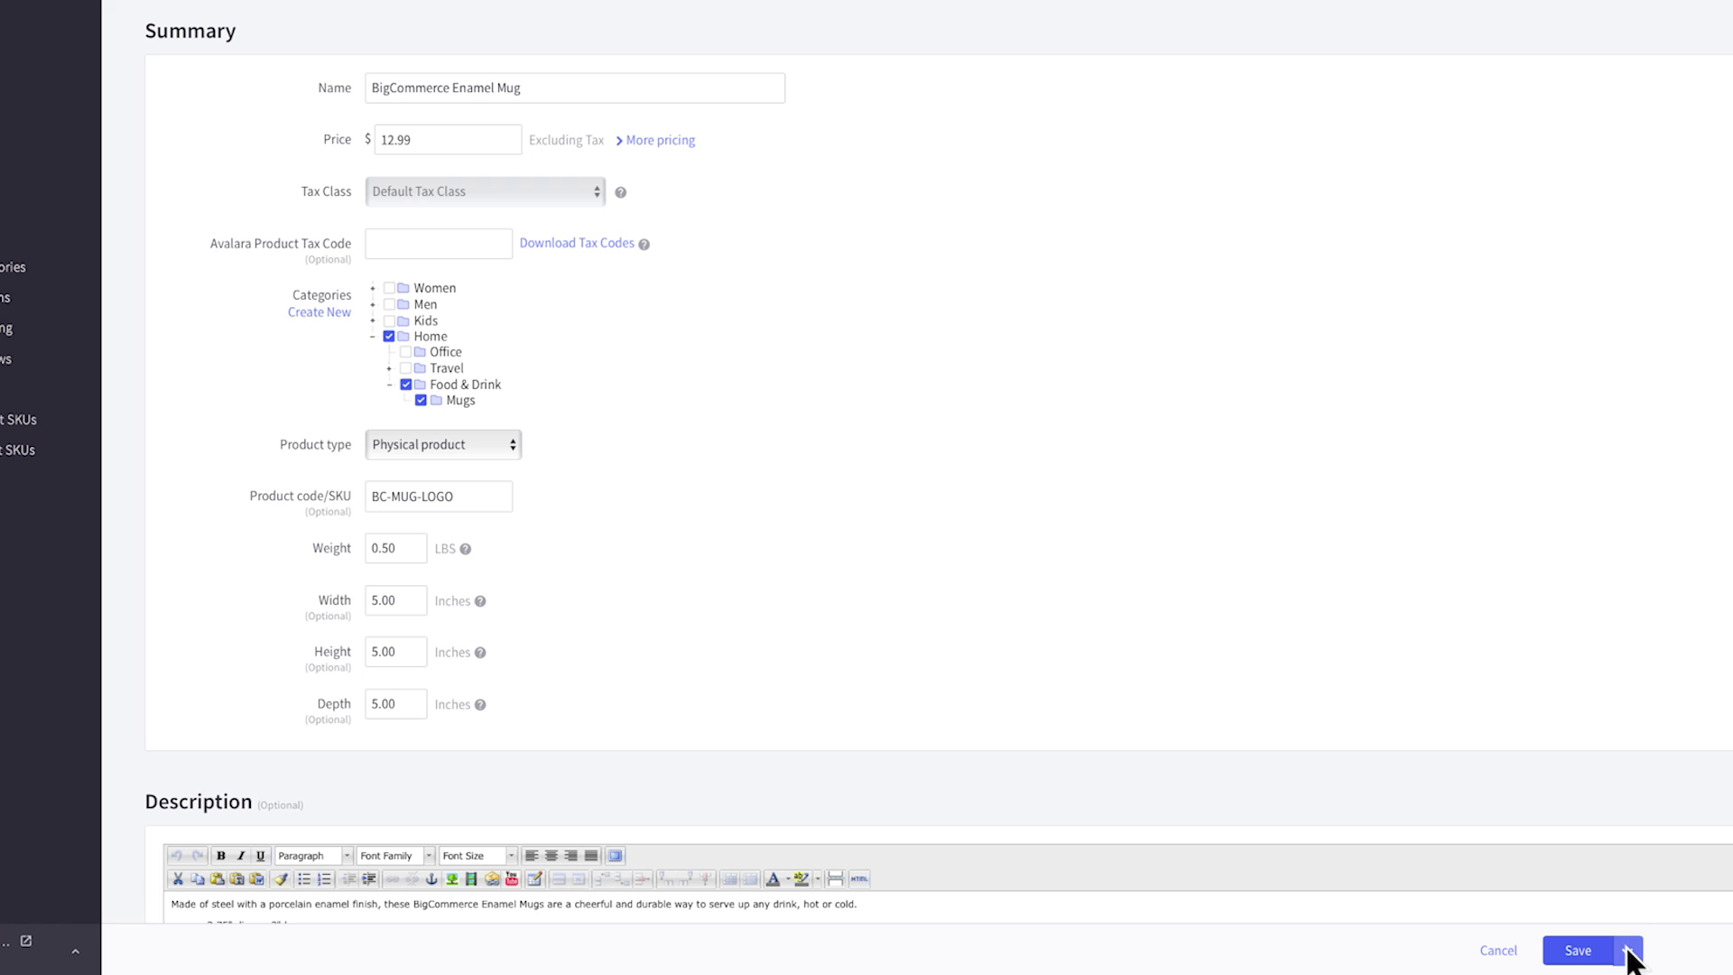
# - Save the mug's new code and open the Super Soft T-Shirt's empty SKUs list
pyautogui.click(1627, 950)
pyautogui.click(1598, 908)
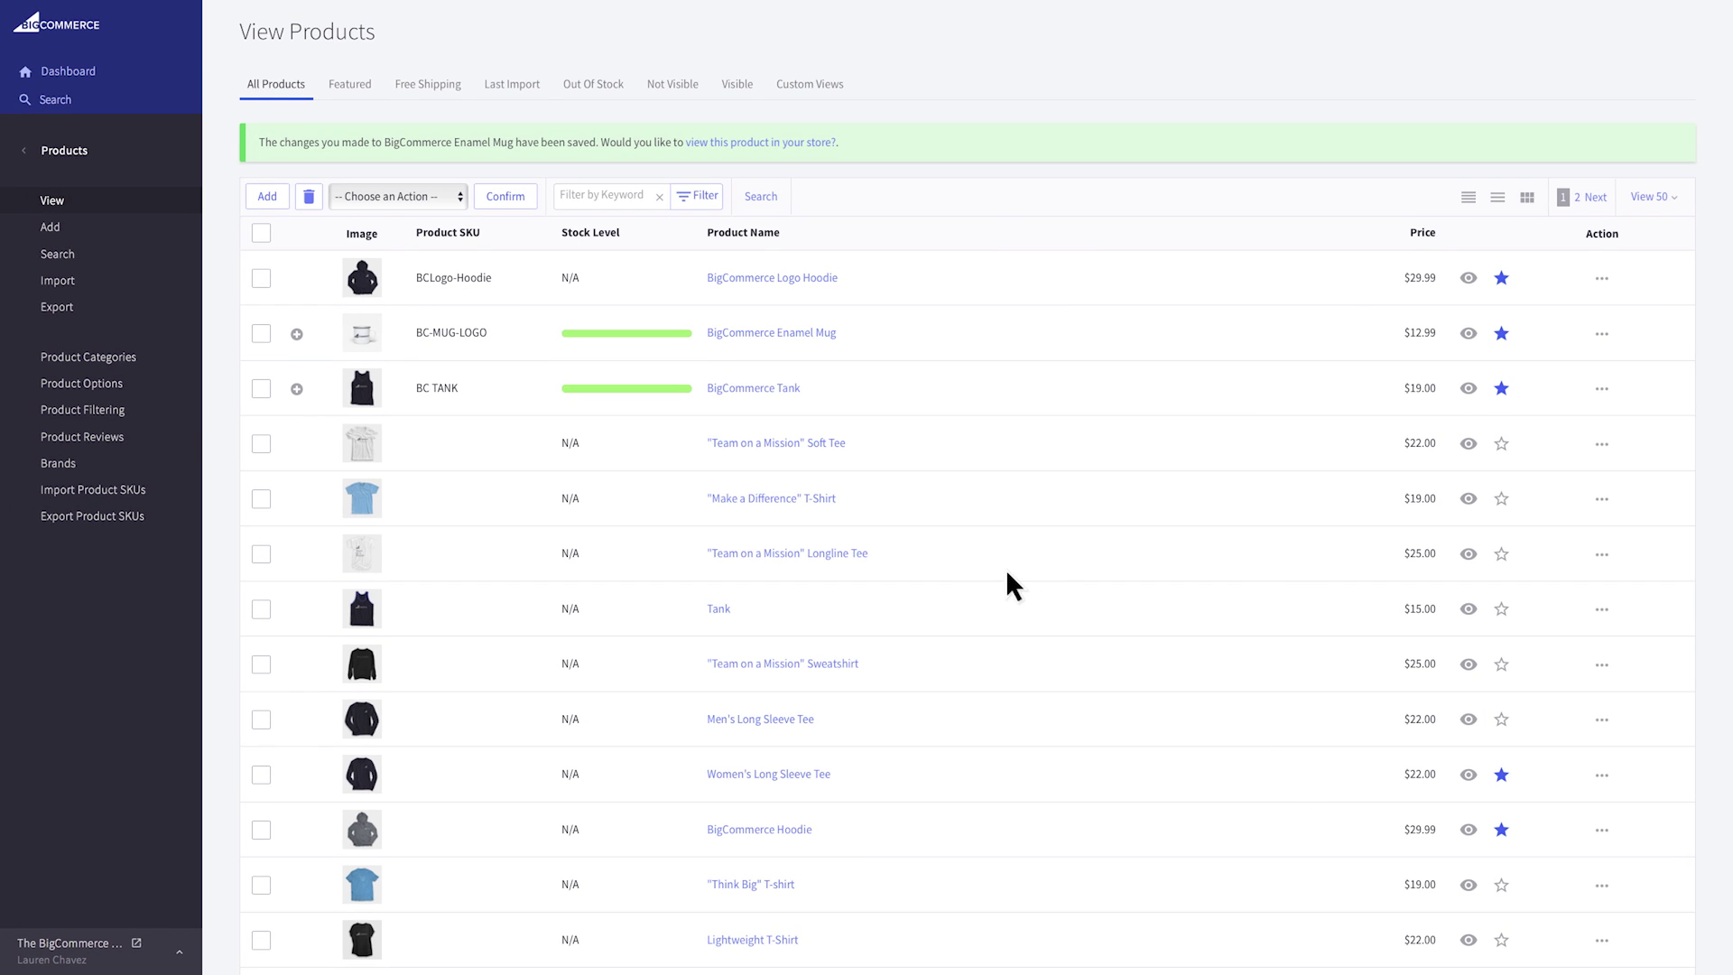
pyautogui.scroll(-4, 1006, 568)
pyautogui.scroll(-2, 1005, 569)
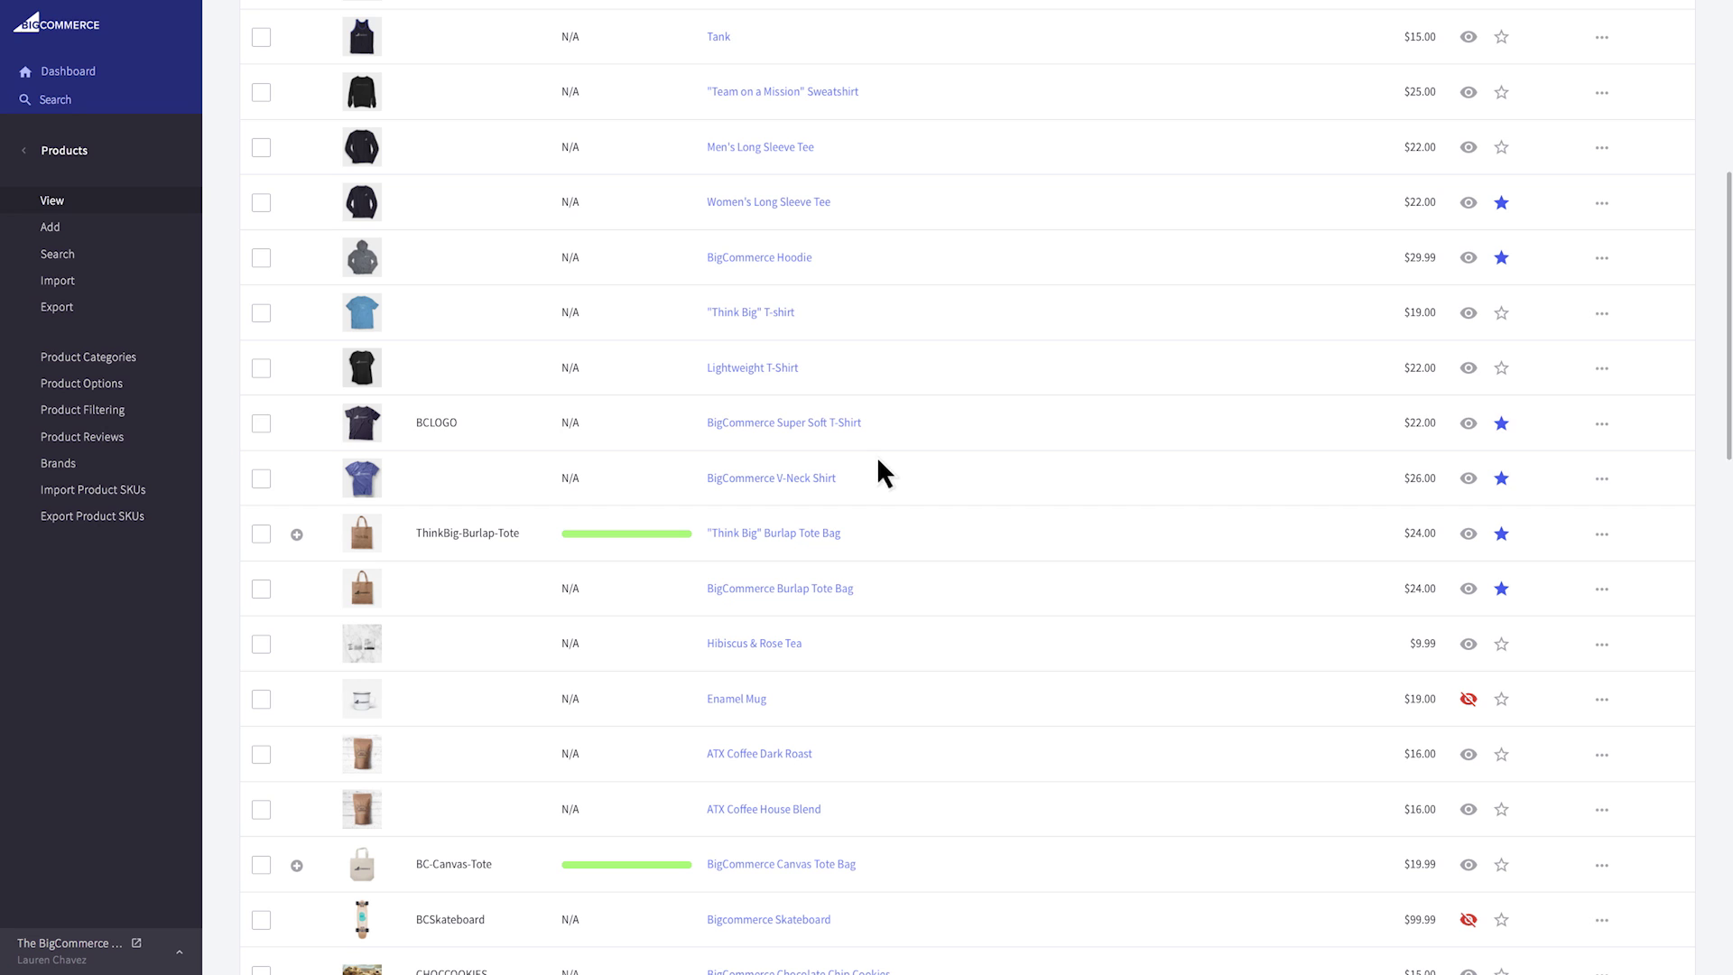
pyautogui.click(830, 417)
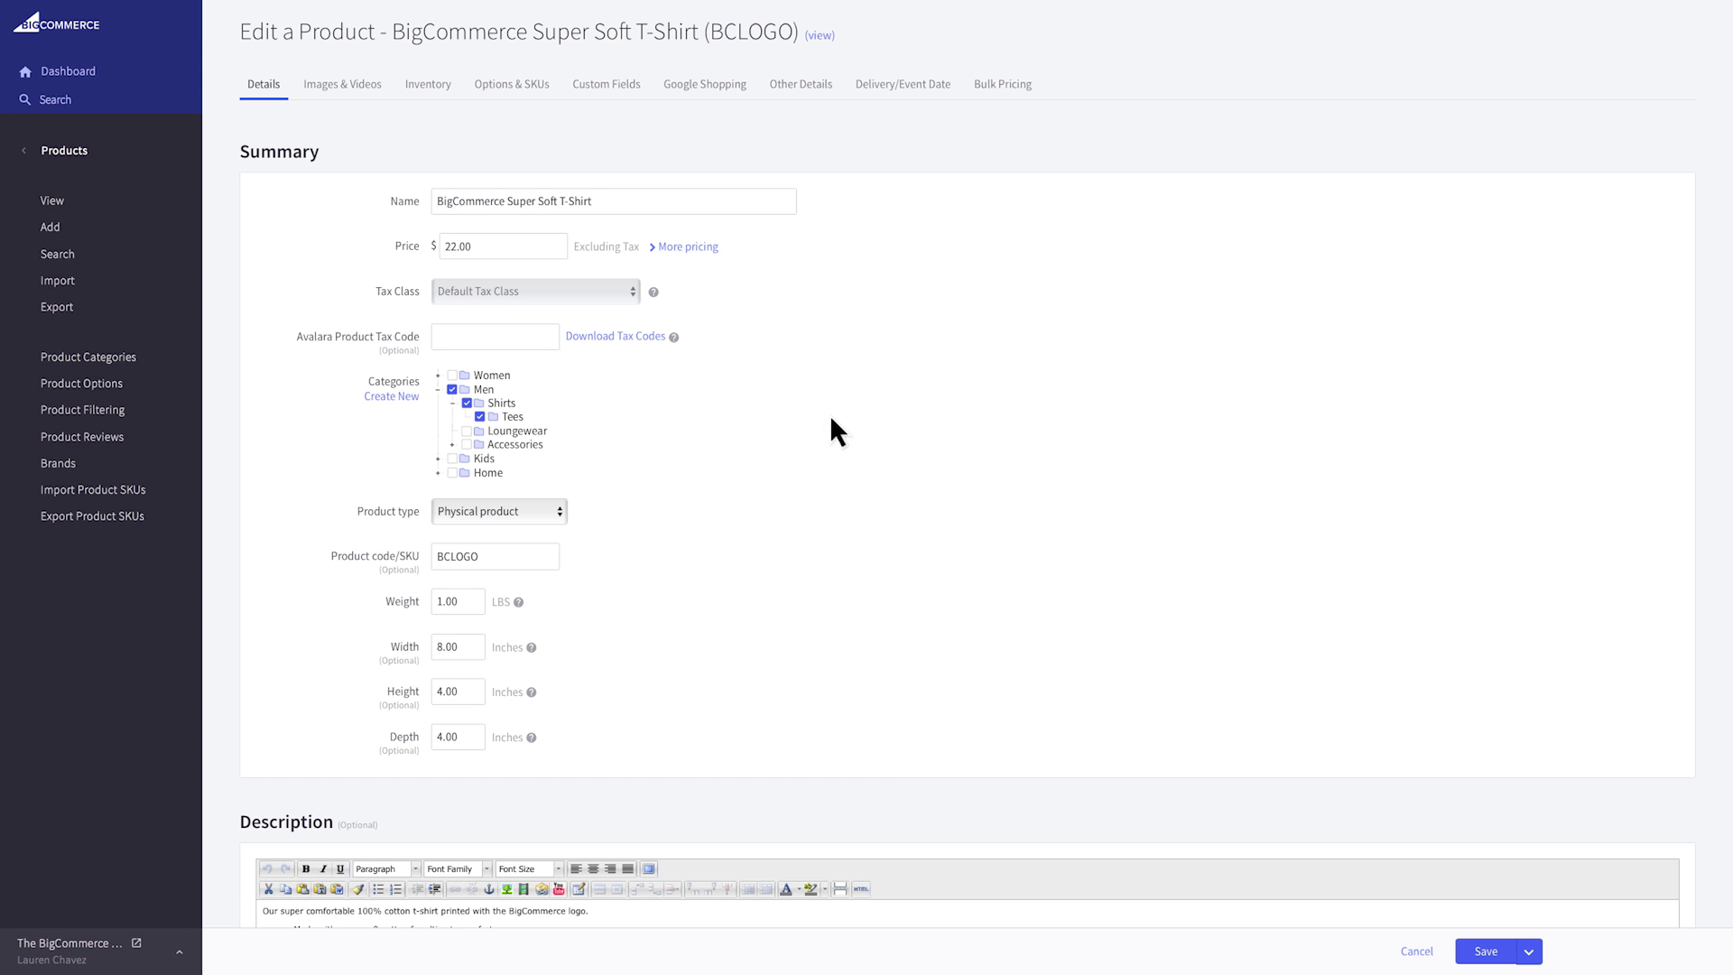
pyautogui.click(524, 83)
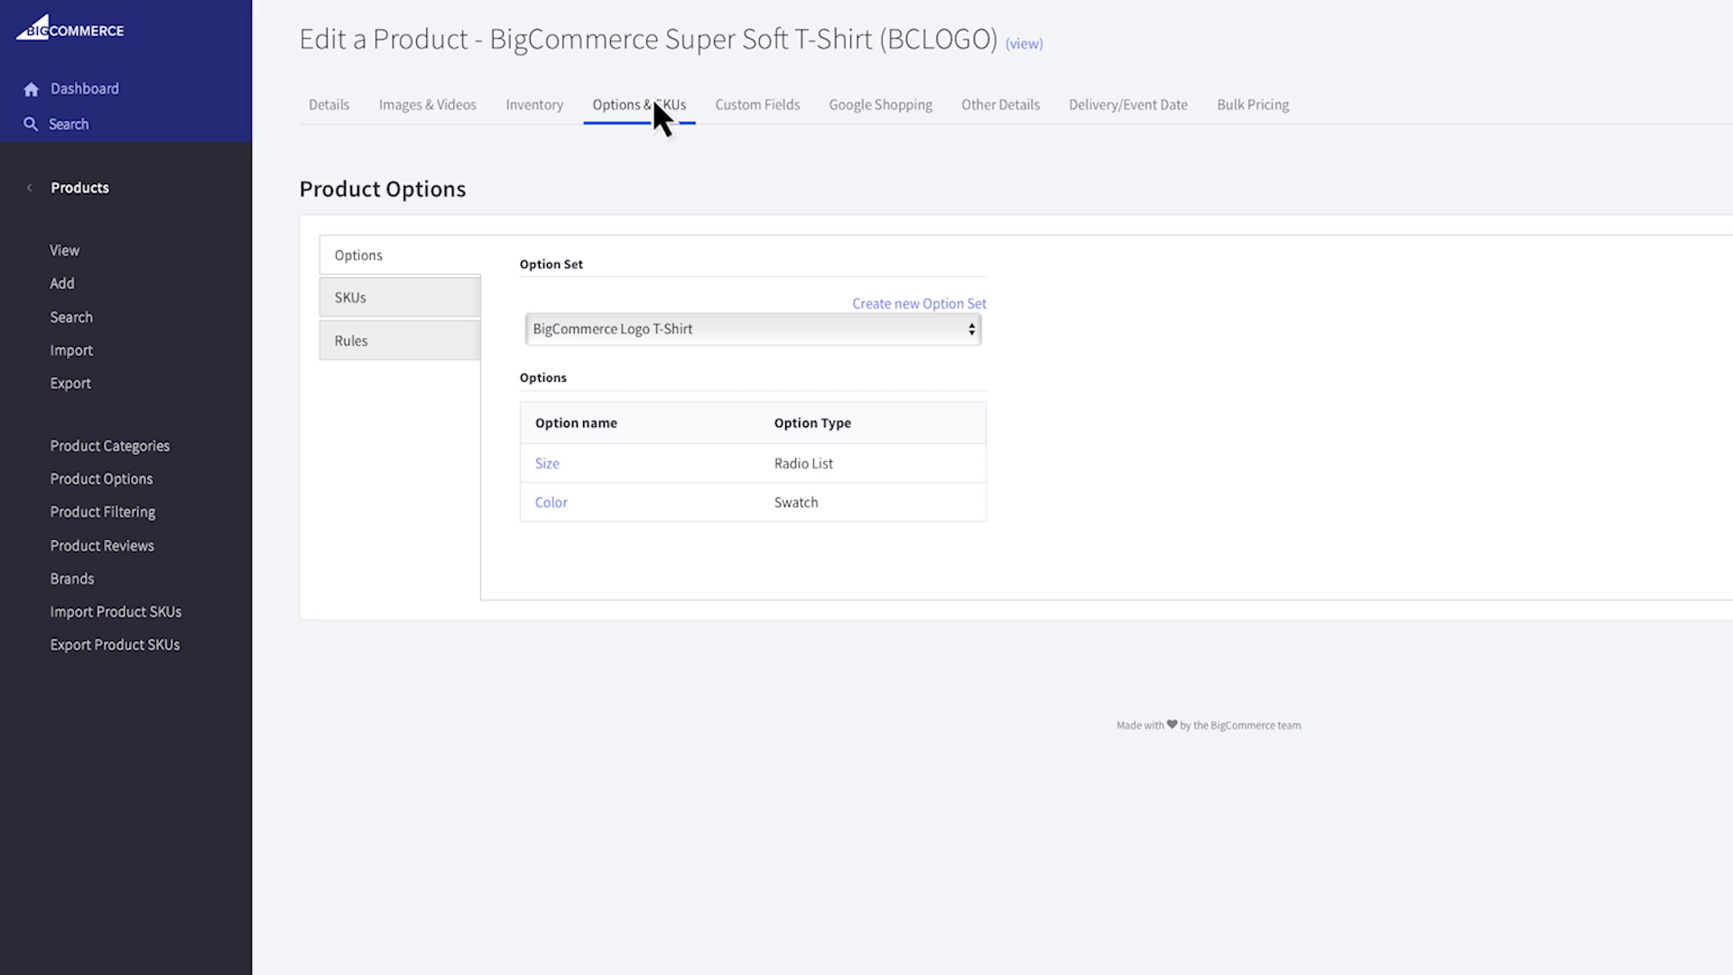
pyautogui.click(390, 293)
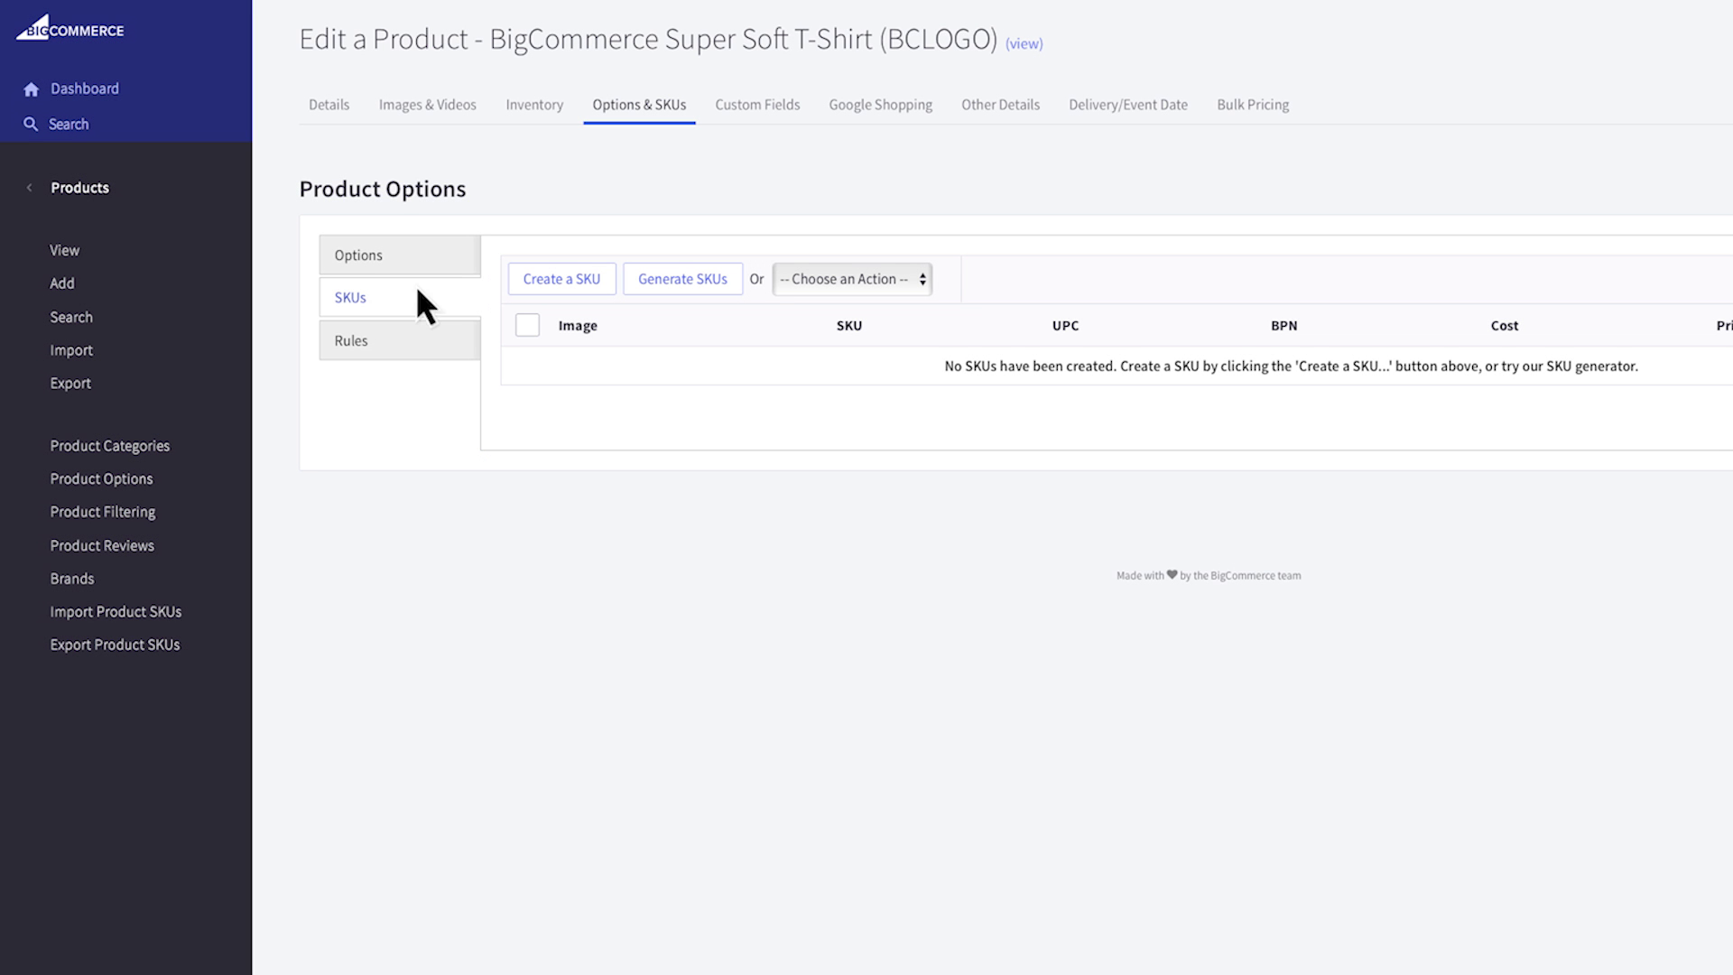
# - Create SKU BCLOGO-GREY-SM for the Small, Grey T-Shirt variant and save it
pyautogui.click(561, 280)
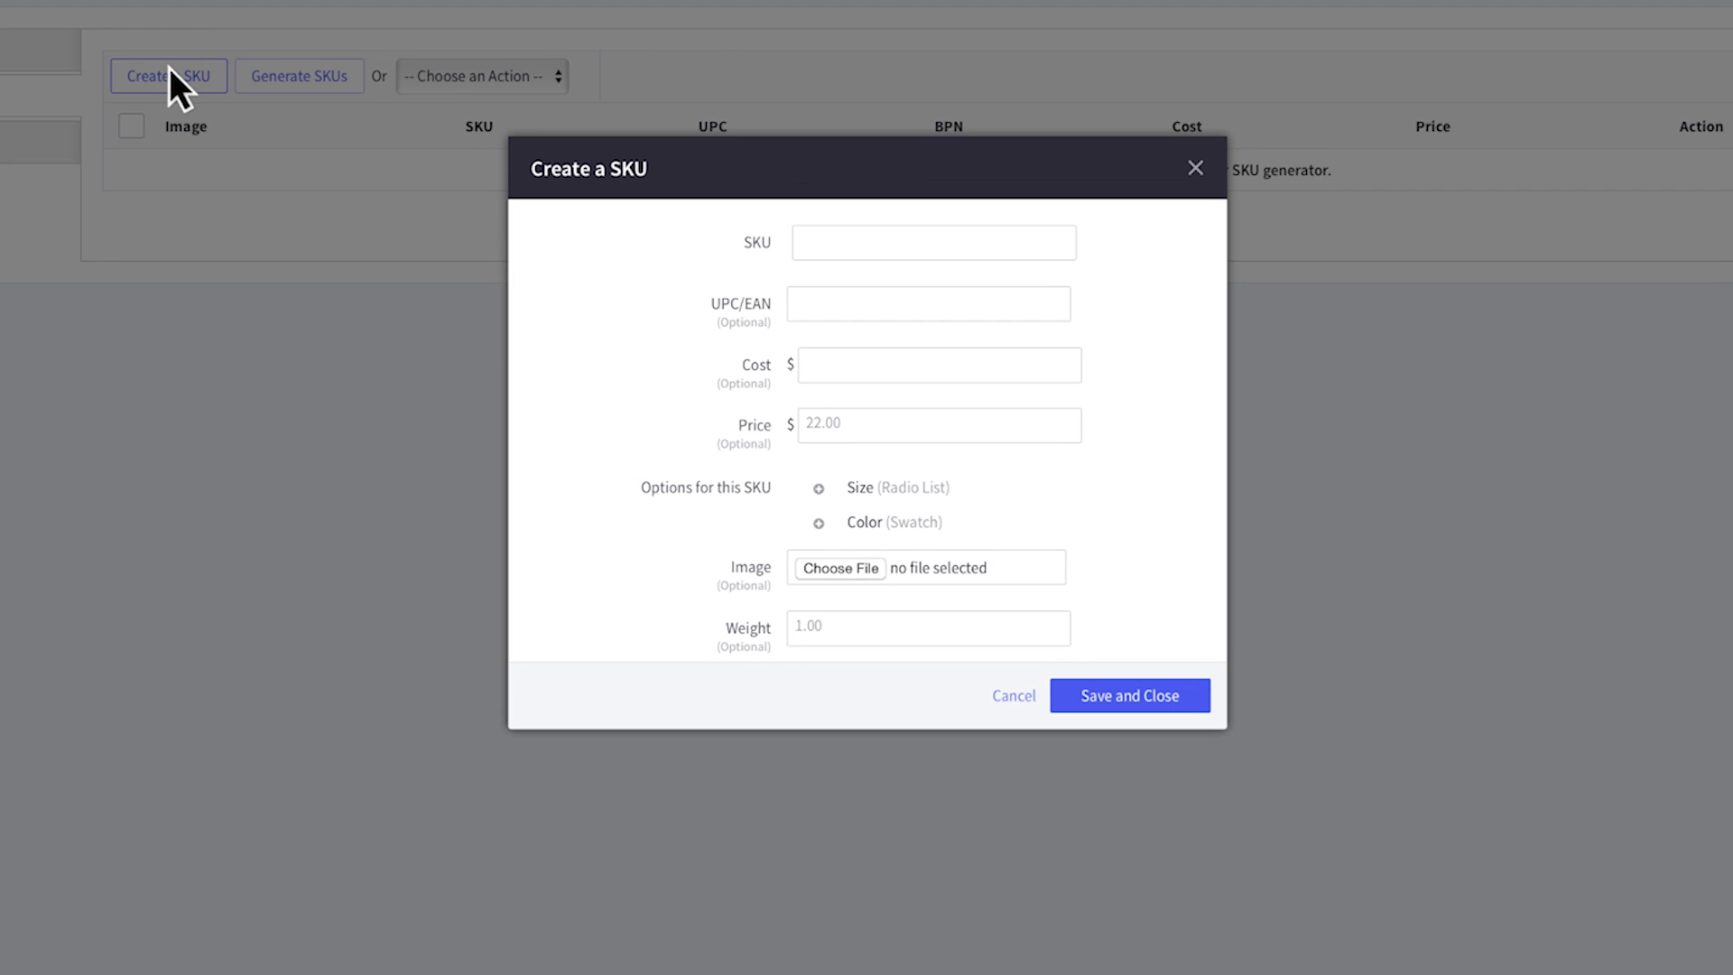
pyautogui.click(824, 239)
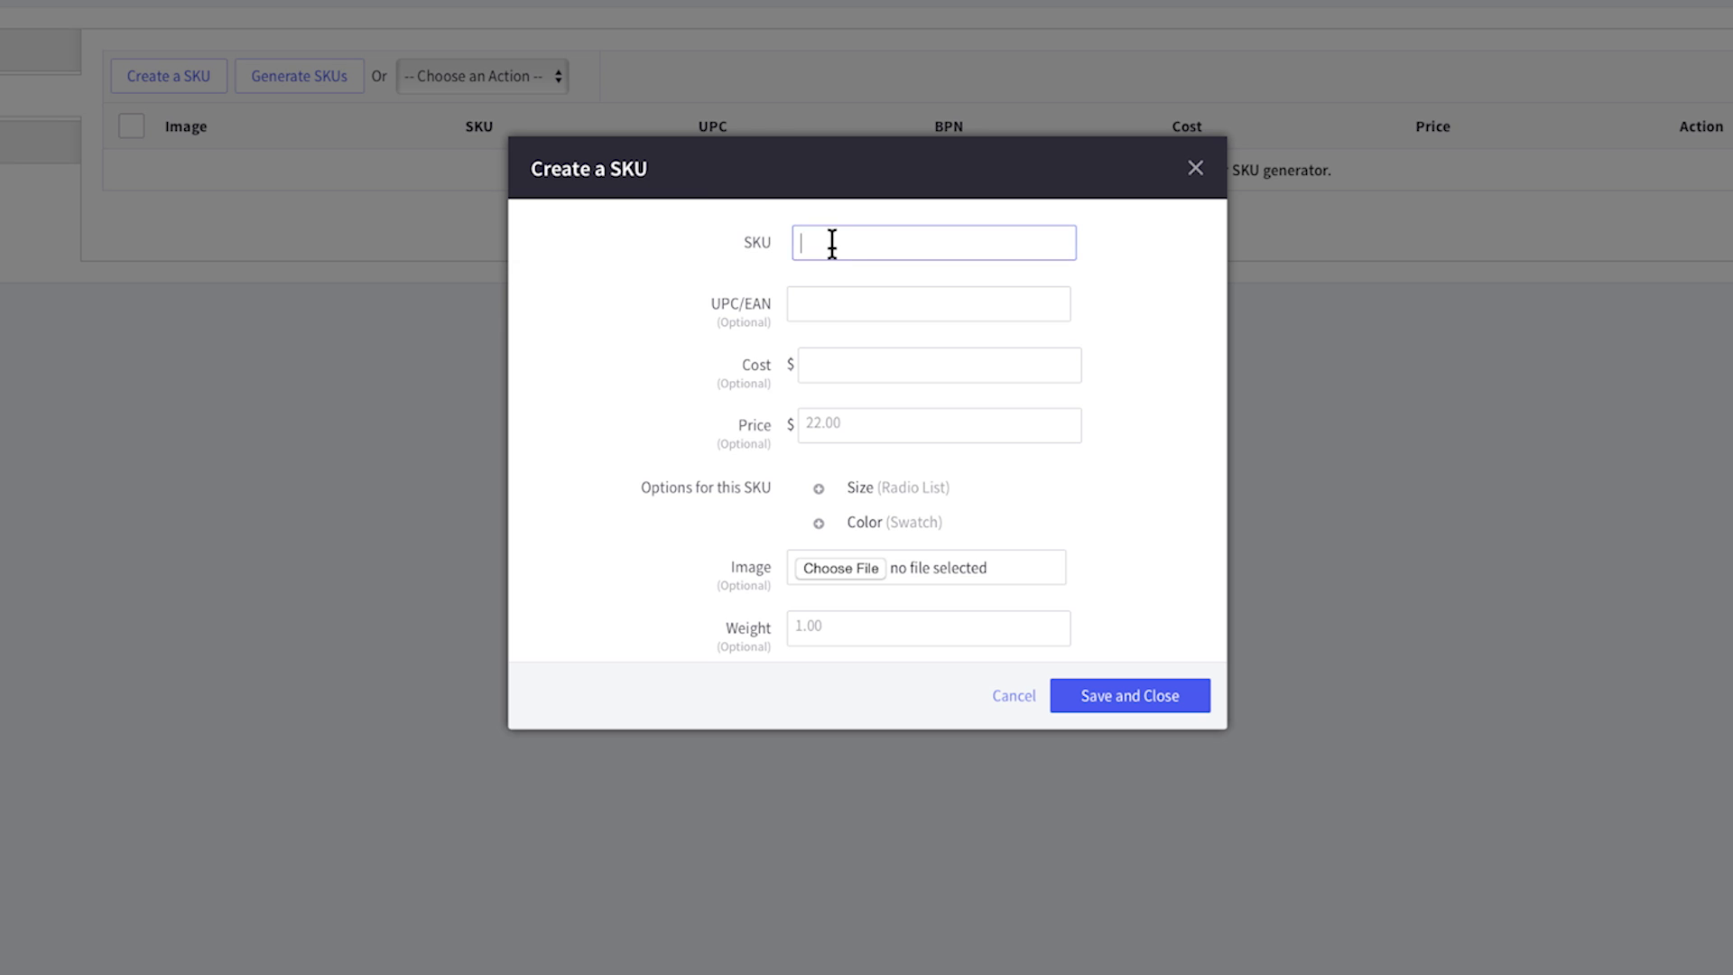
pyautogui.write('BCLOGO')
pyautogui.write('-G')
pyautogui.write('REY-SM')
pyautogui.scroll(-2, 1129, 290)
pyautogui.scroll(-2, 1128, 290)
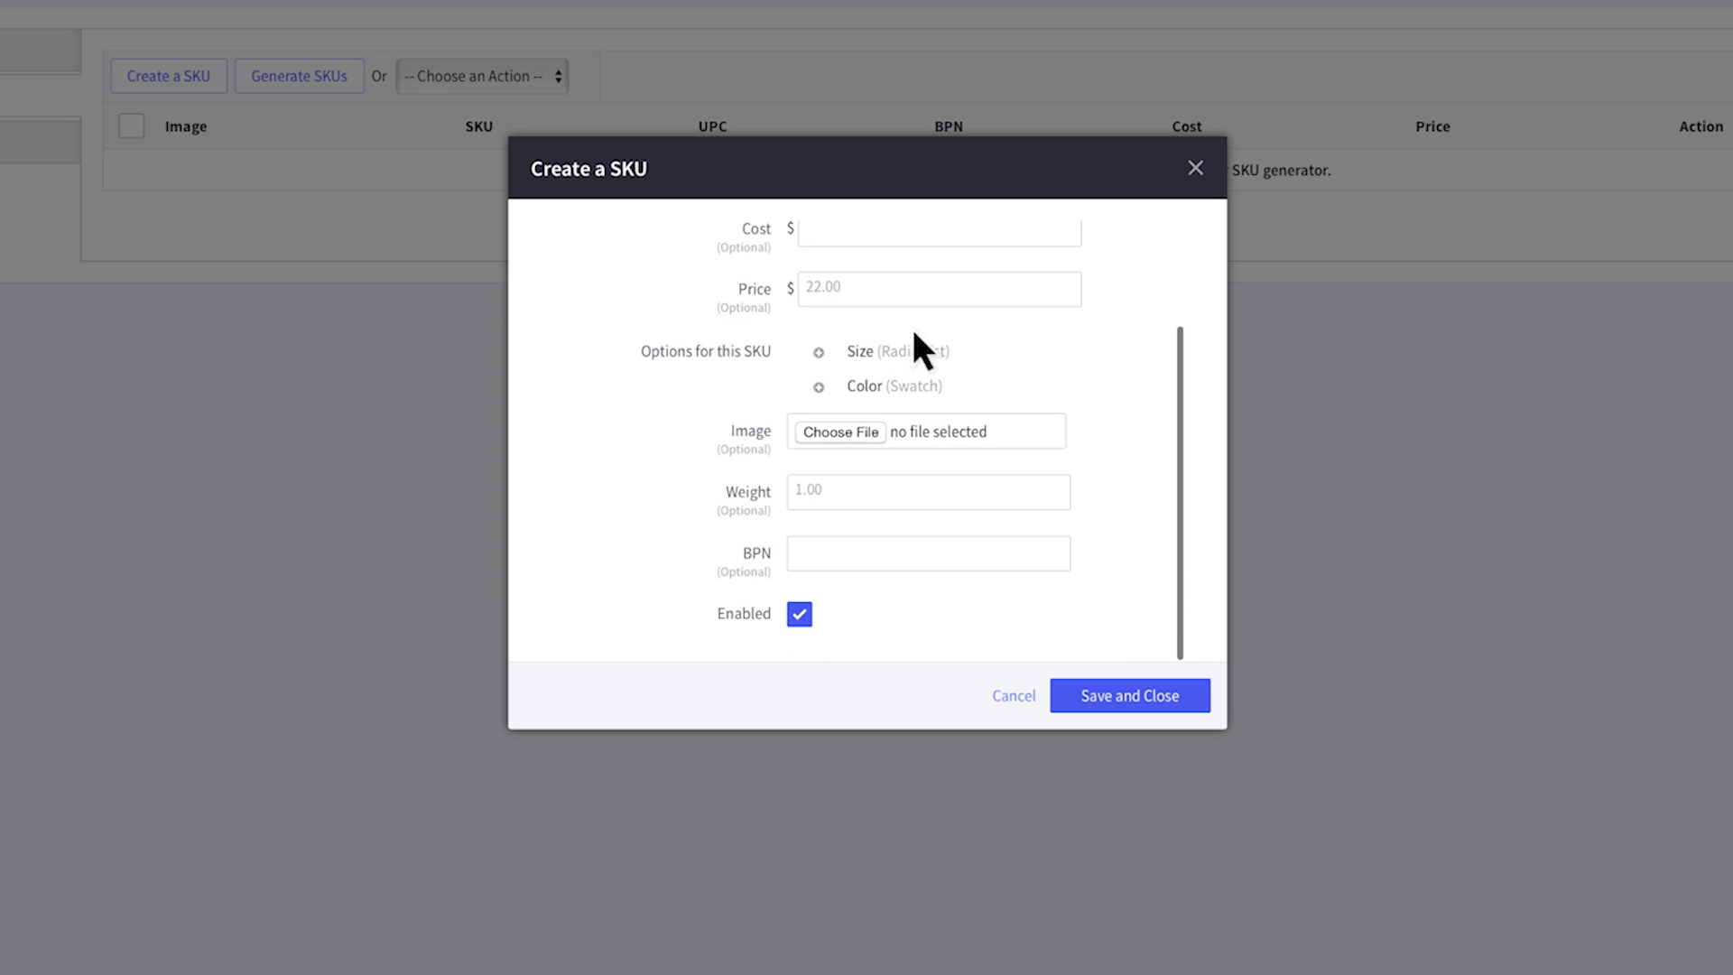
pyautogui.click(818, 350)
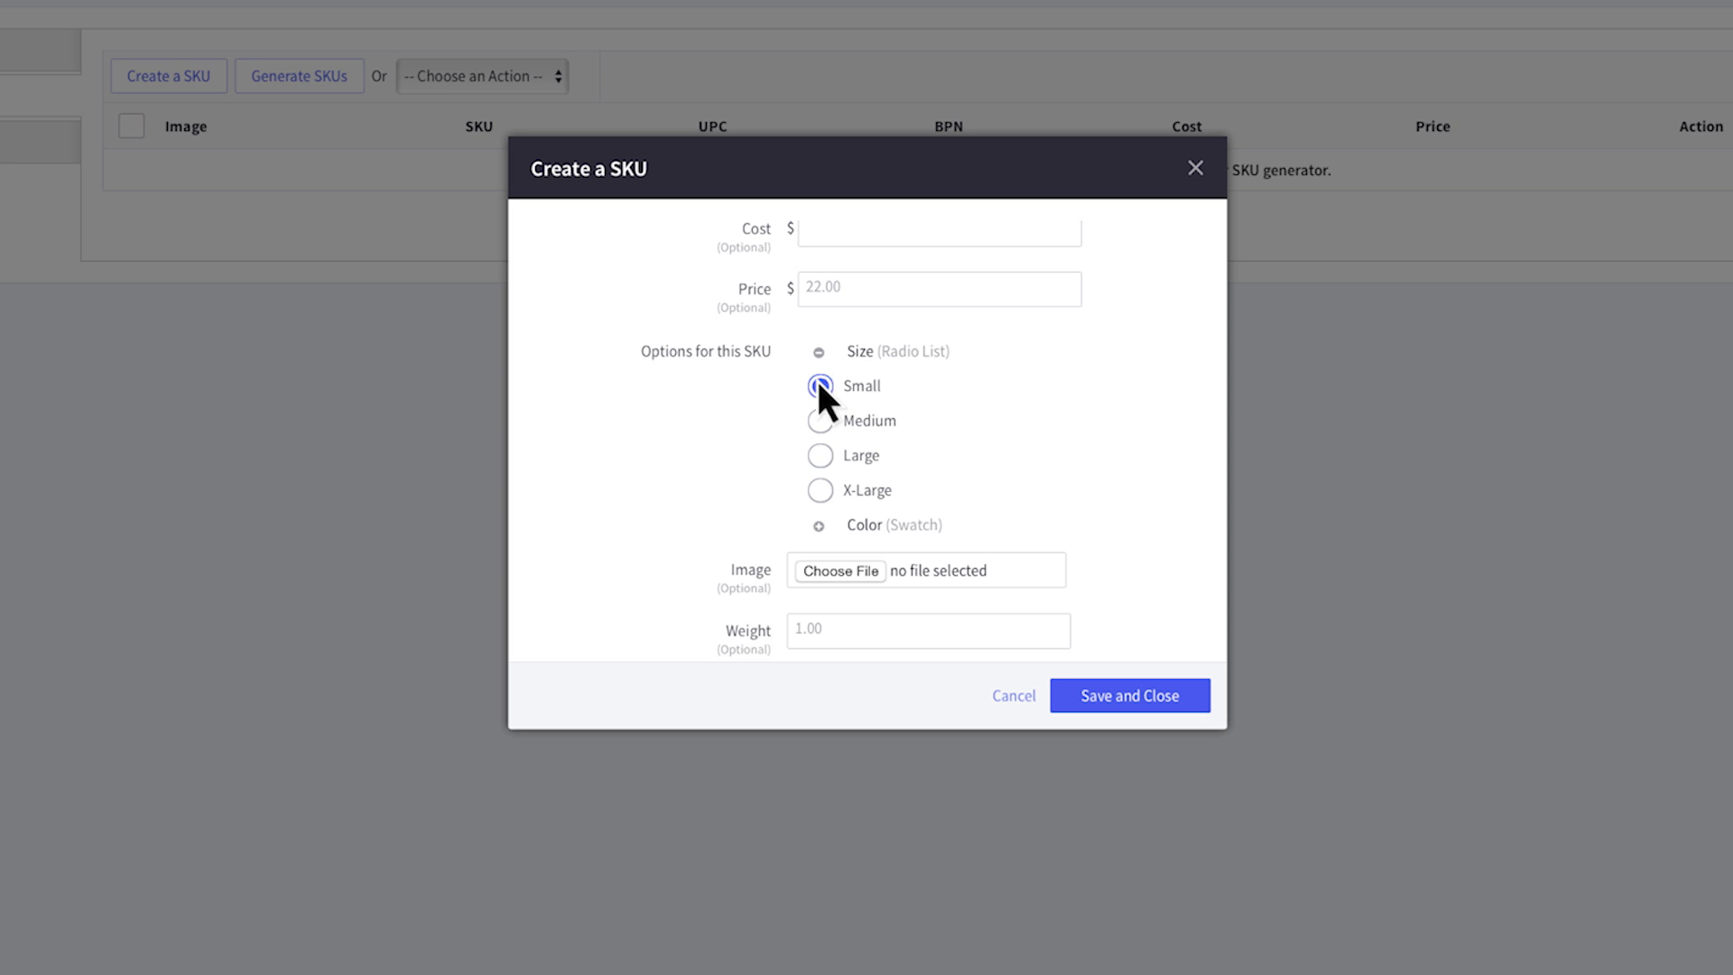
pyautogui.click(818, 526)
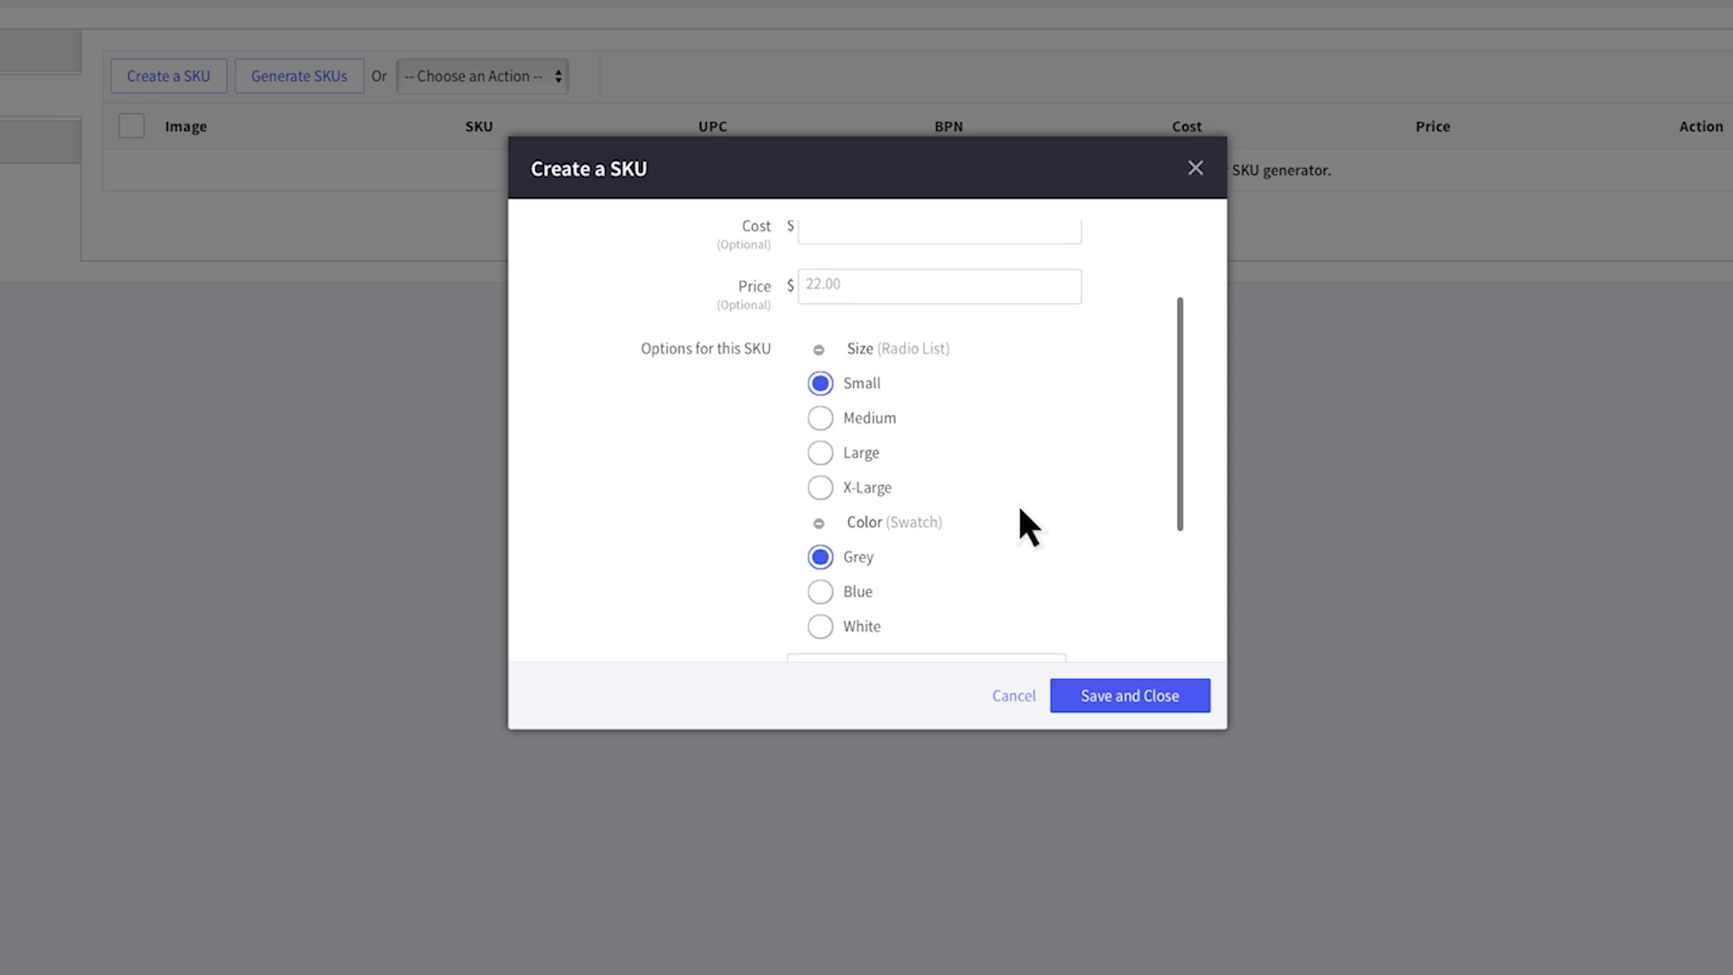
pyautogui.scroll(-5, 1020, 510)
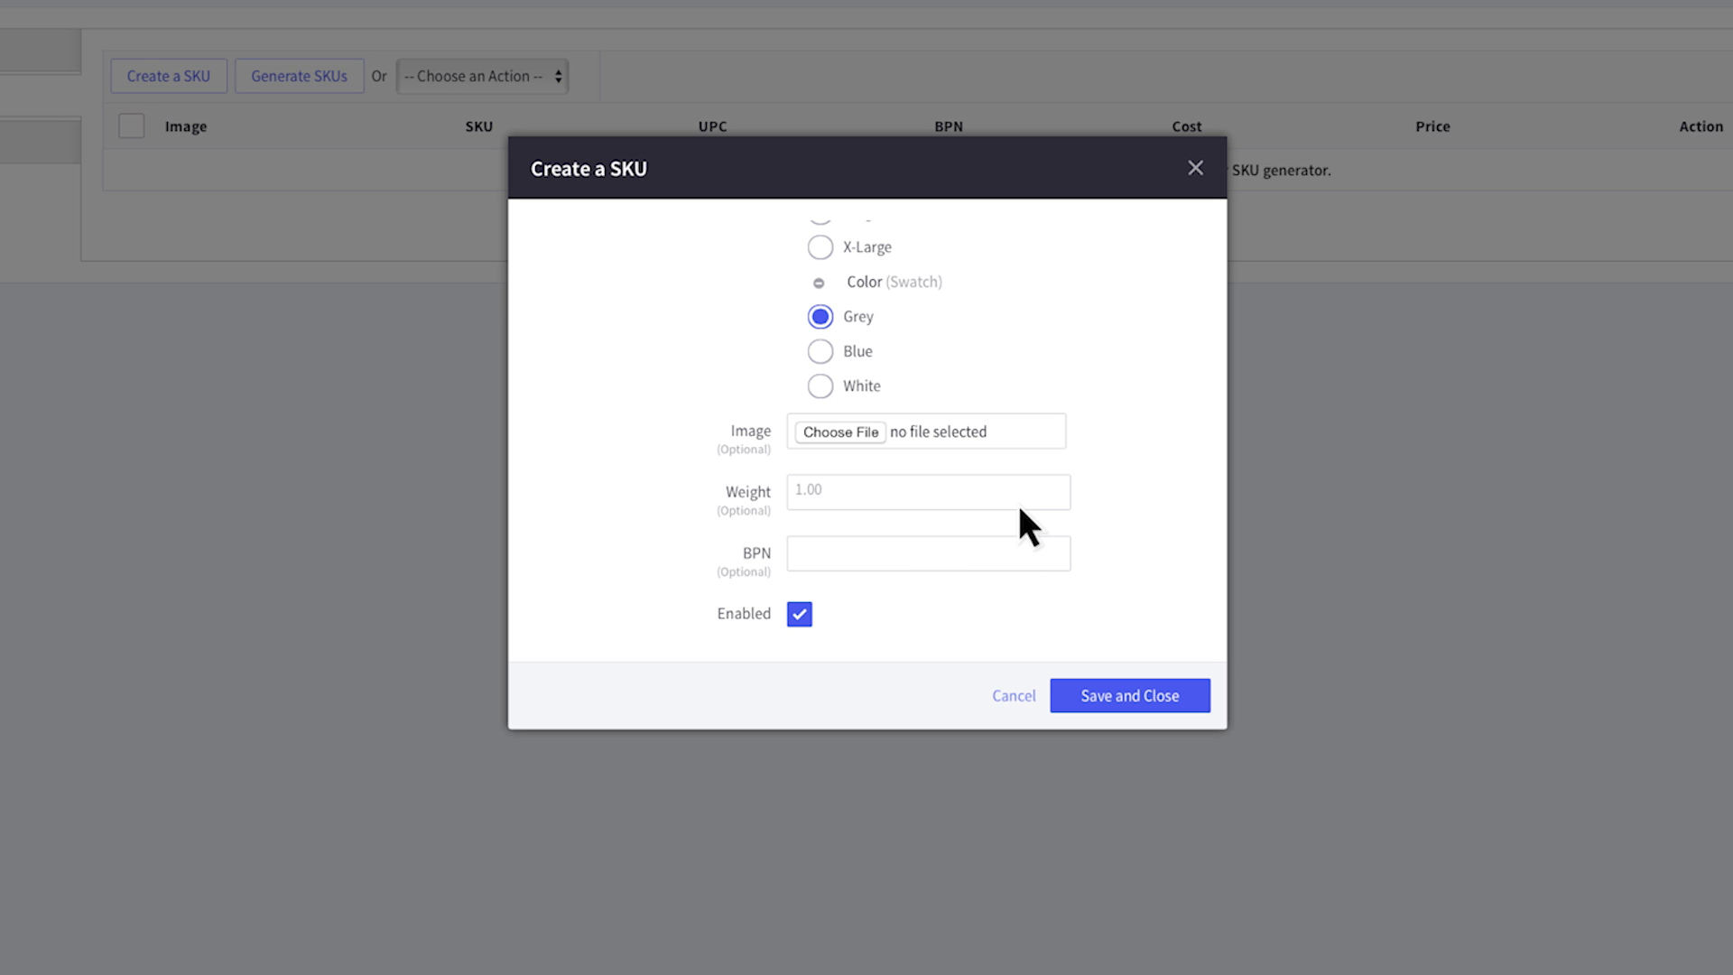
pyautogui.click(1142, 695)
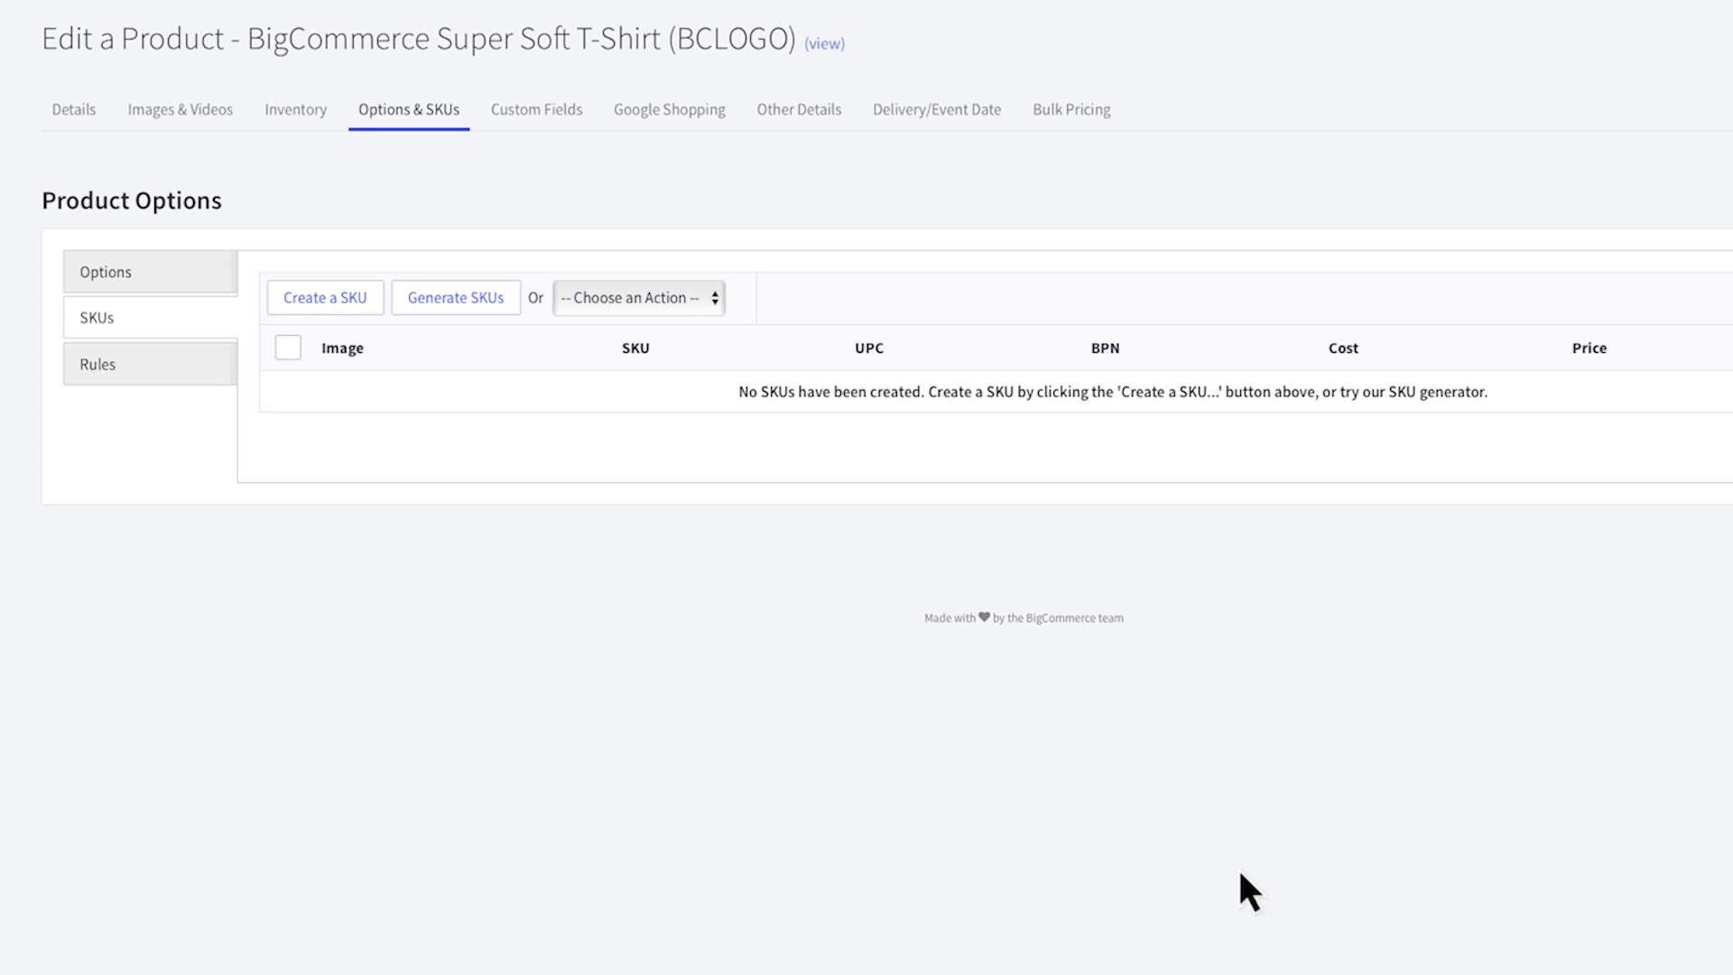
# - Open the T-Shirt's Auto-SKU generator and review the Unique ID part's choices
pyautogui.click(484, 297)
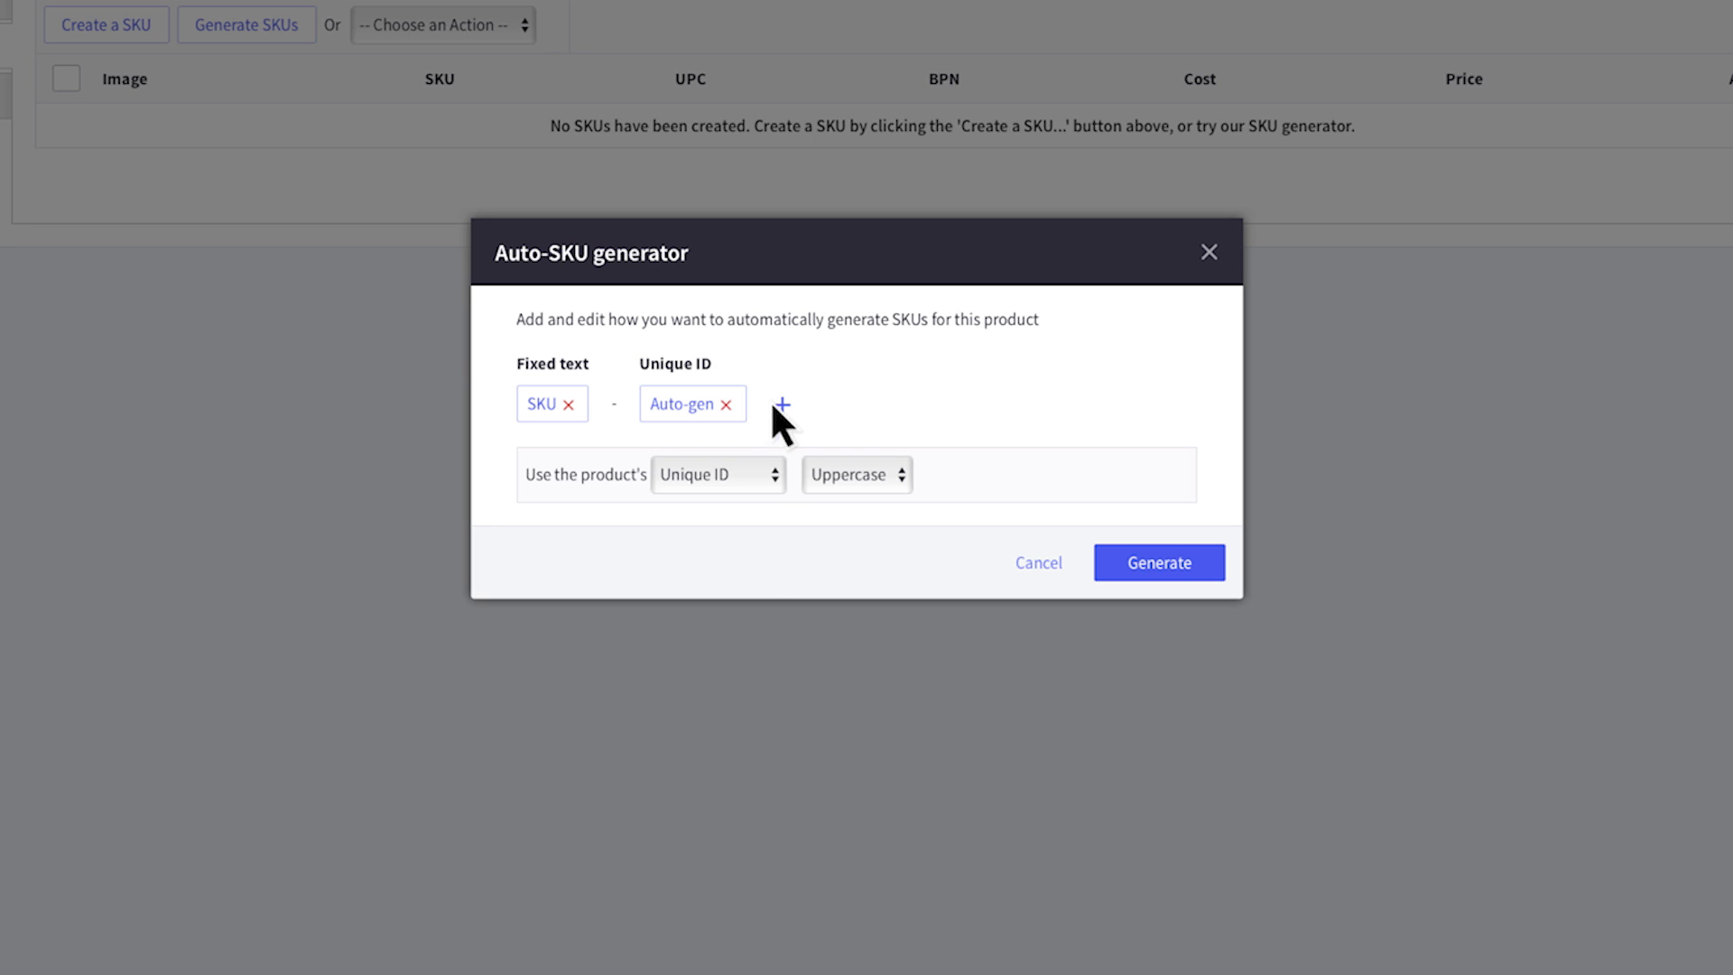
pyautogui.click(767, 465)
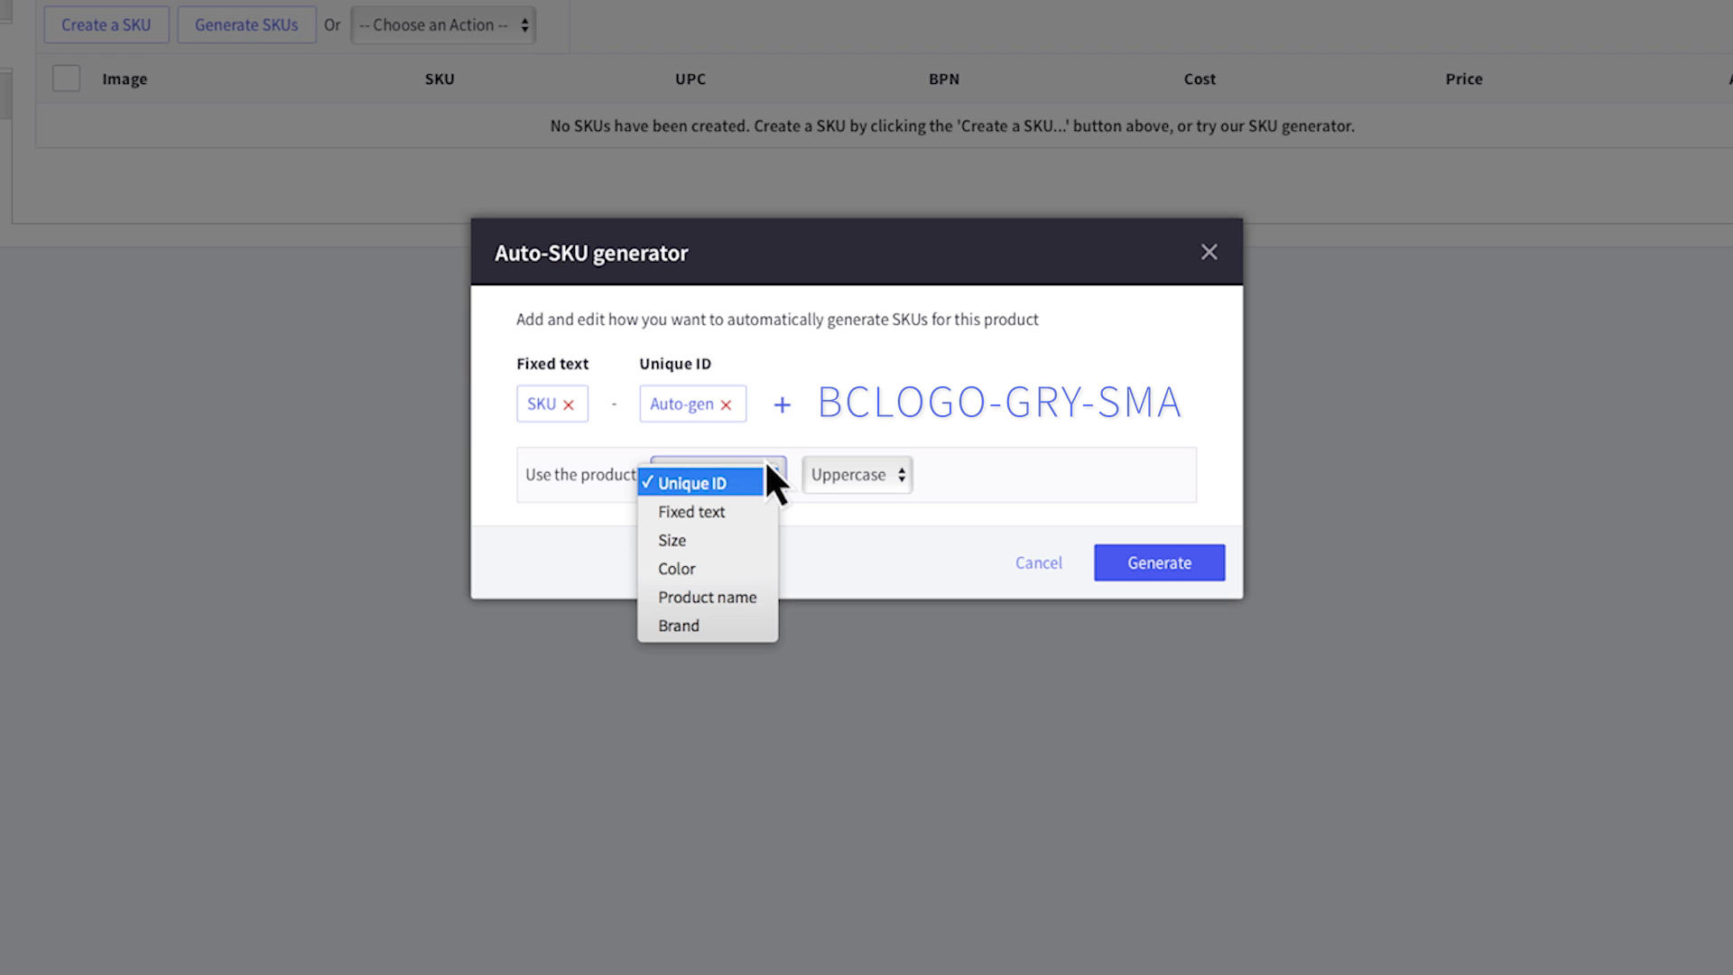
pyautogui.click(767, 462)
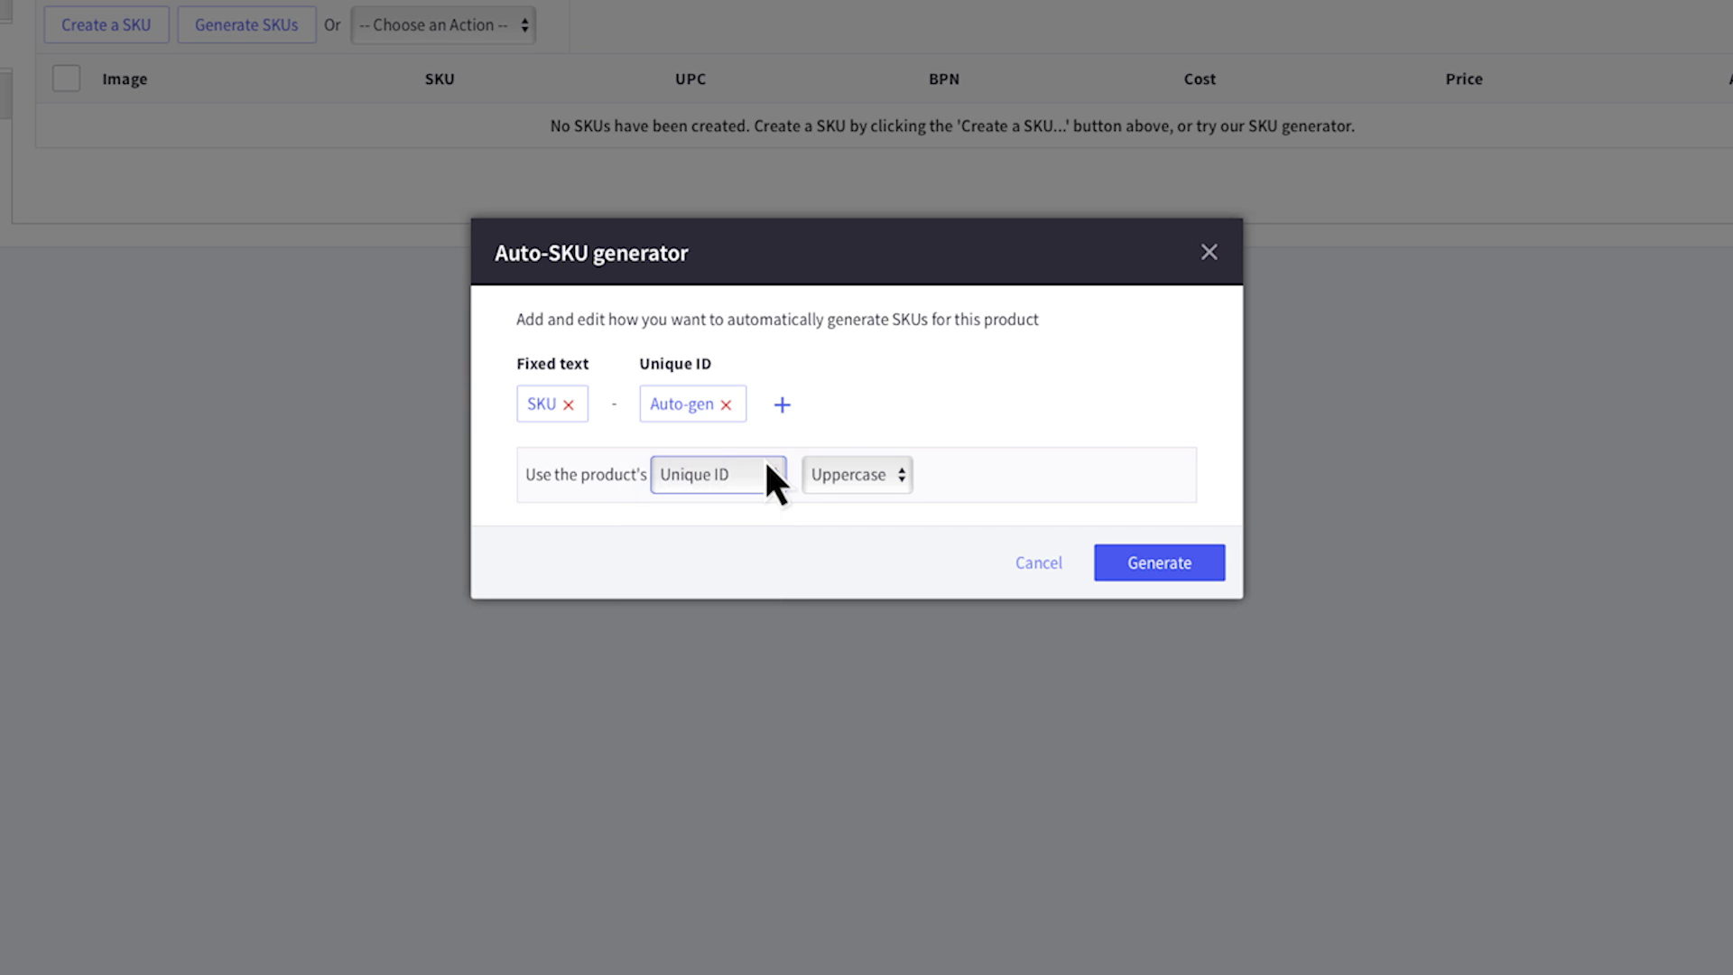
# - Replace the default SKU and Unique ID parts with fixed text BCLOGO, then add a second part
pyautogui.click(725, 404)
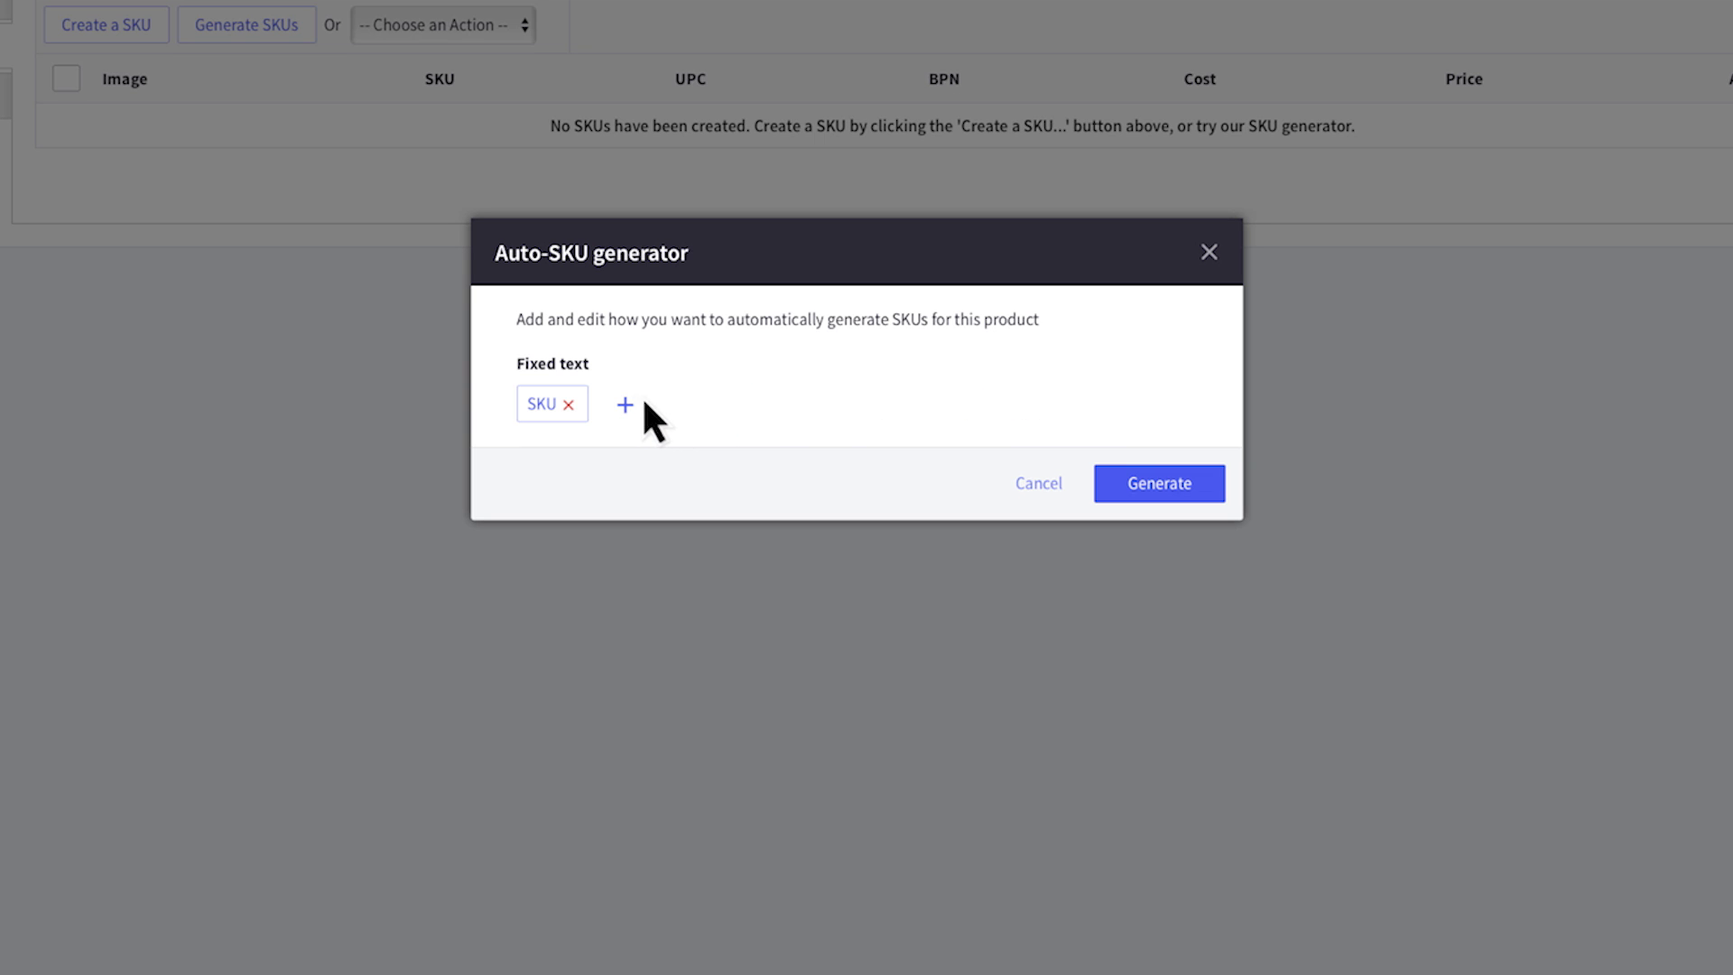
pyautogui.click(567, 402)
pyautogui.click(530, 404)
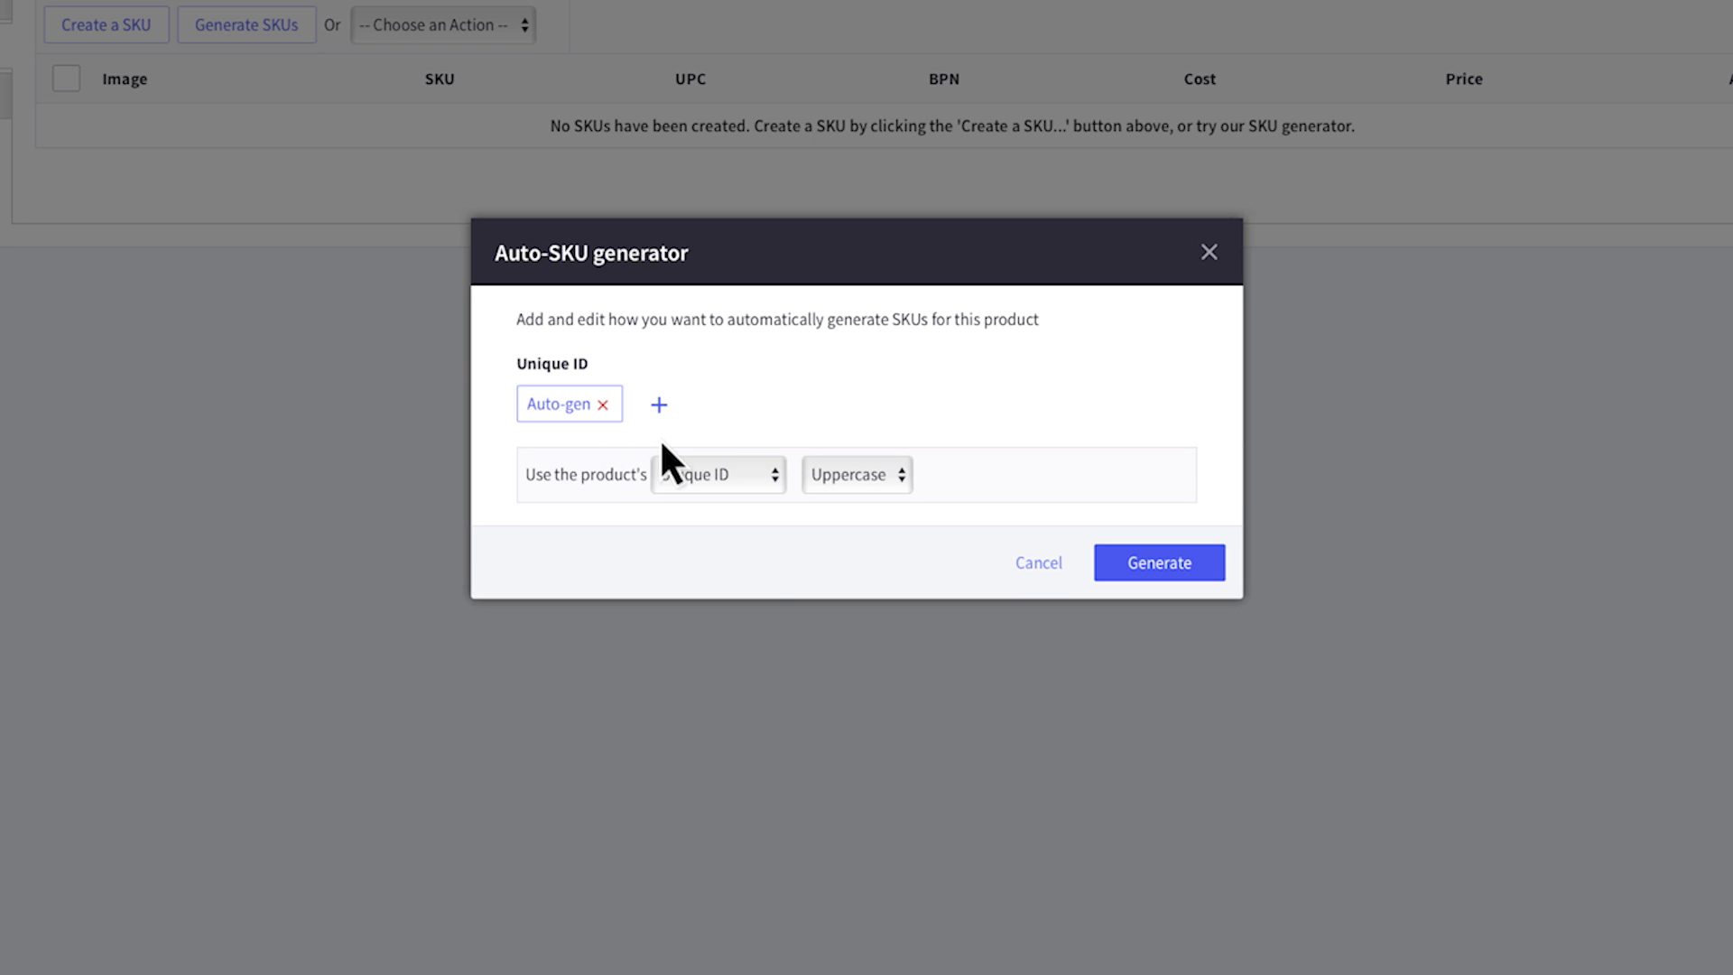
pyautogui.click(753, 471)
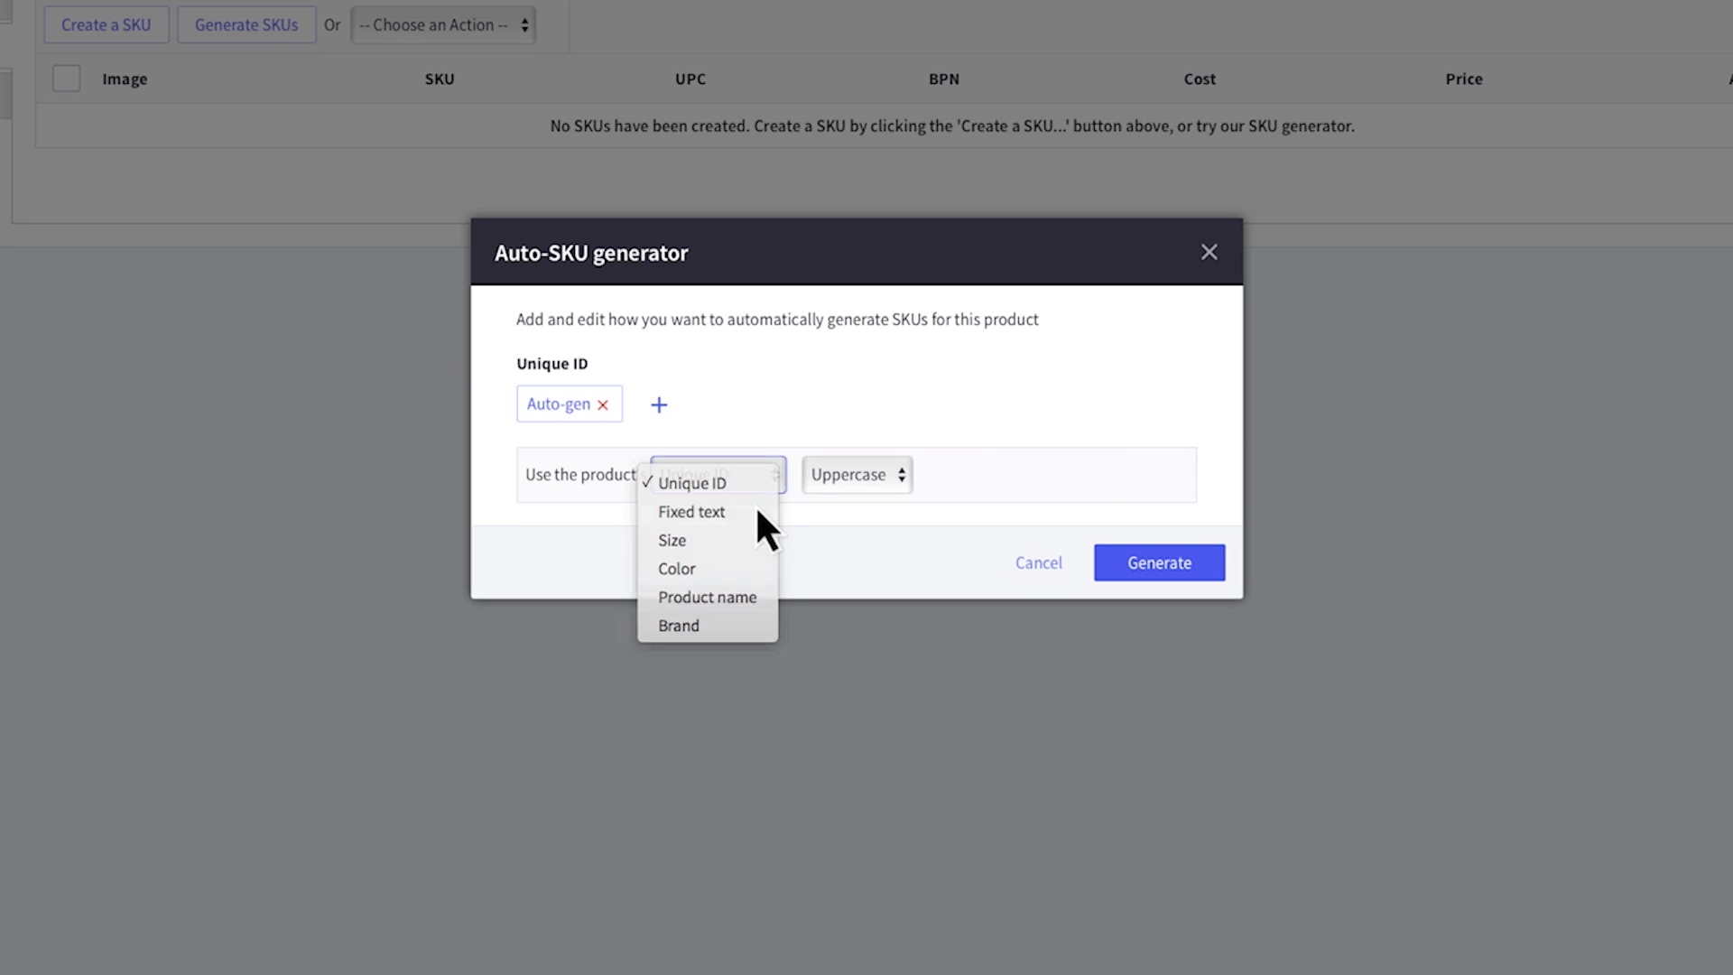
pyautogui.click(756, 511)
pyautogui.click(846, 475)
pyautogui.write('B')
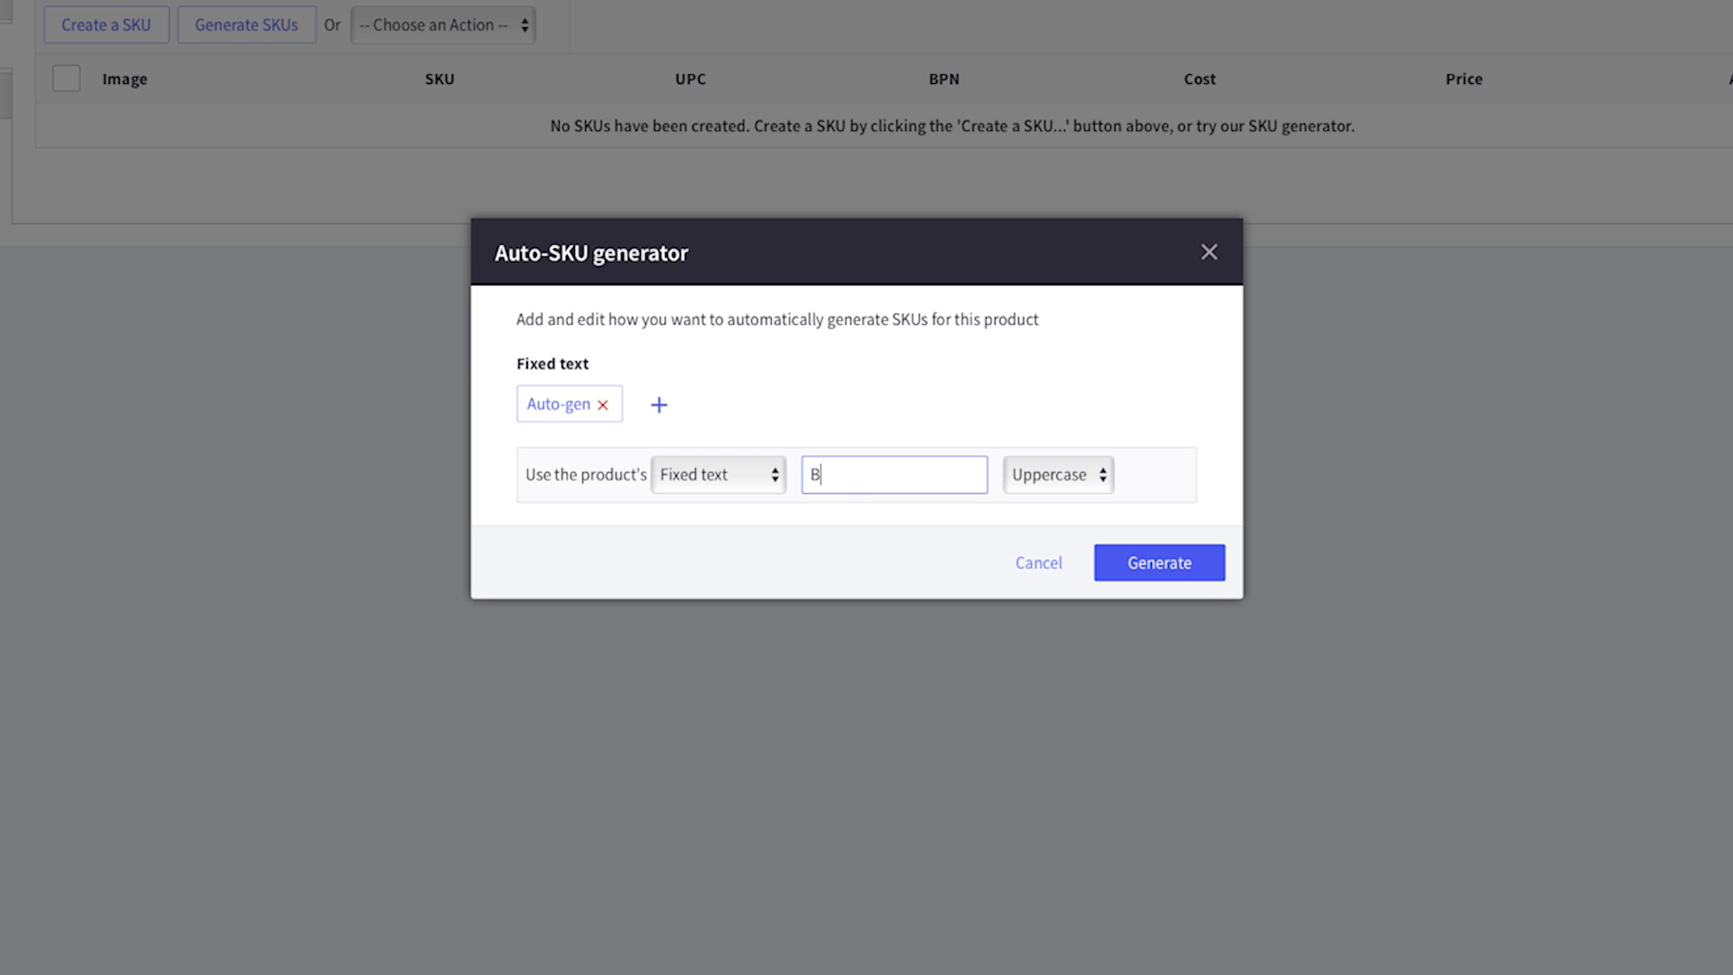
pyautogui.write('CLOGO')
pyautogui.click(838, 397)
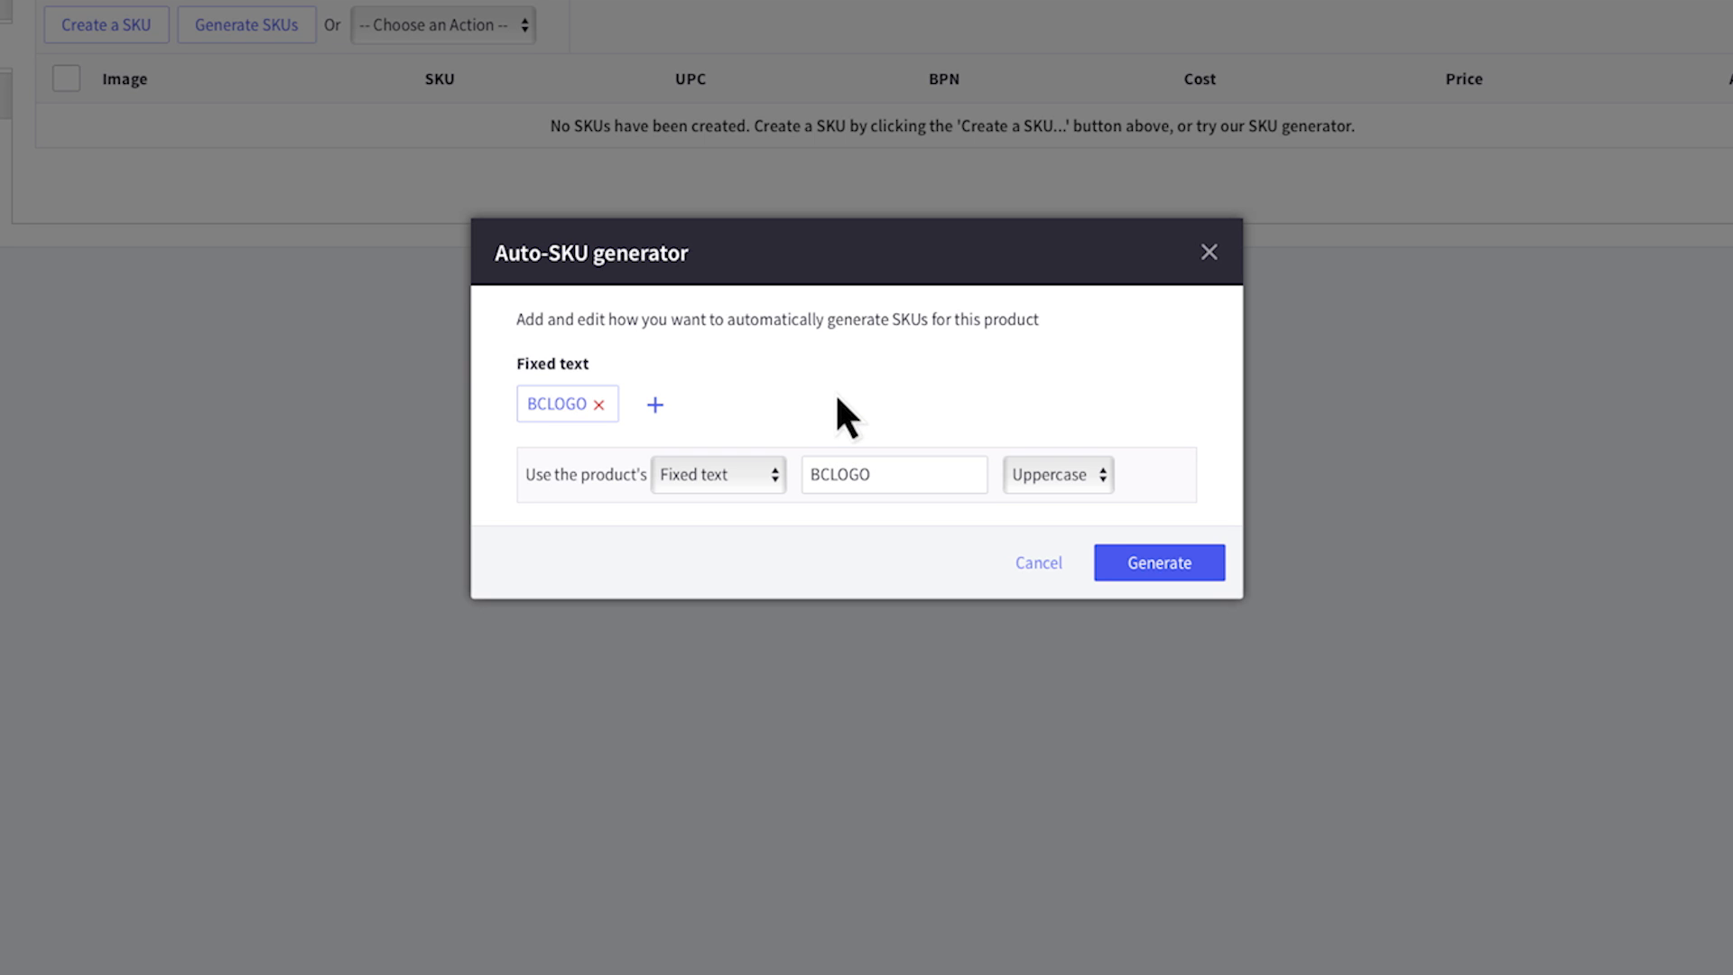
pyautogui.click(655, 402)
# - Base the second SKU part on Color, mapping each colour to its own code
pyautogui.click(744, 470)
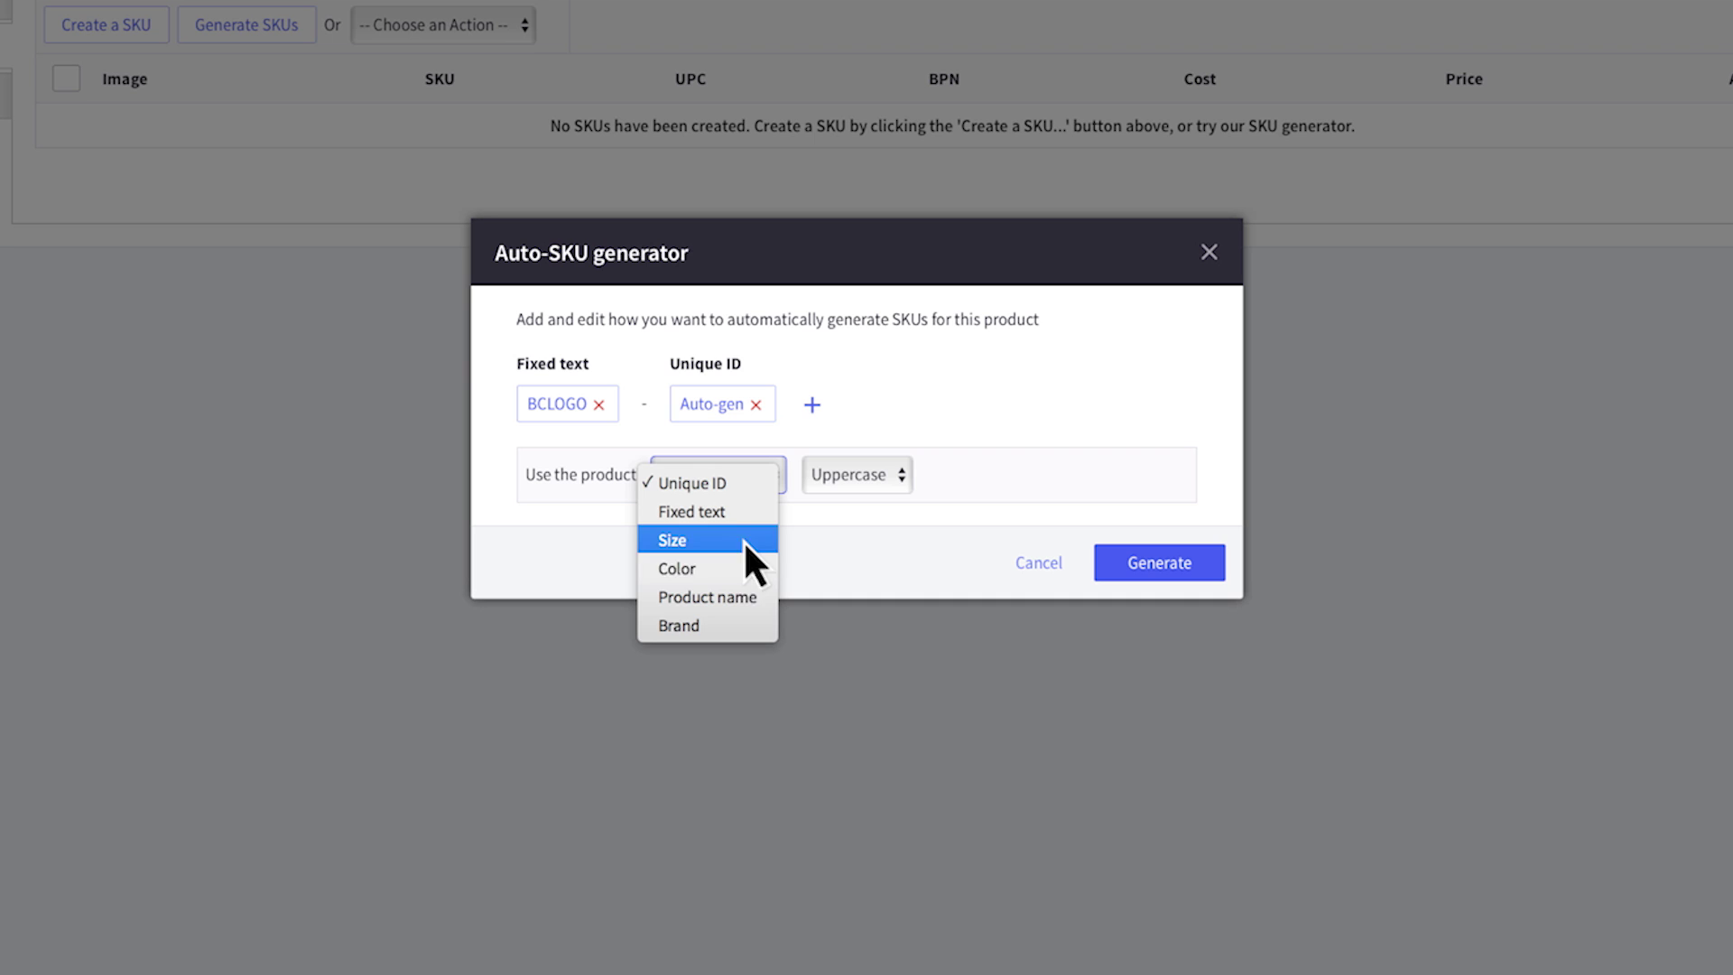
pyautogui.click(745, 567)
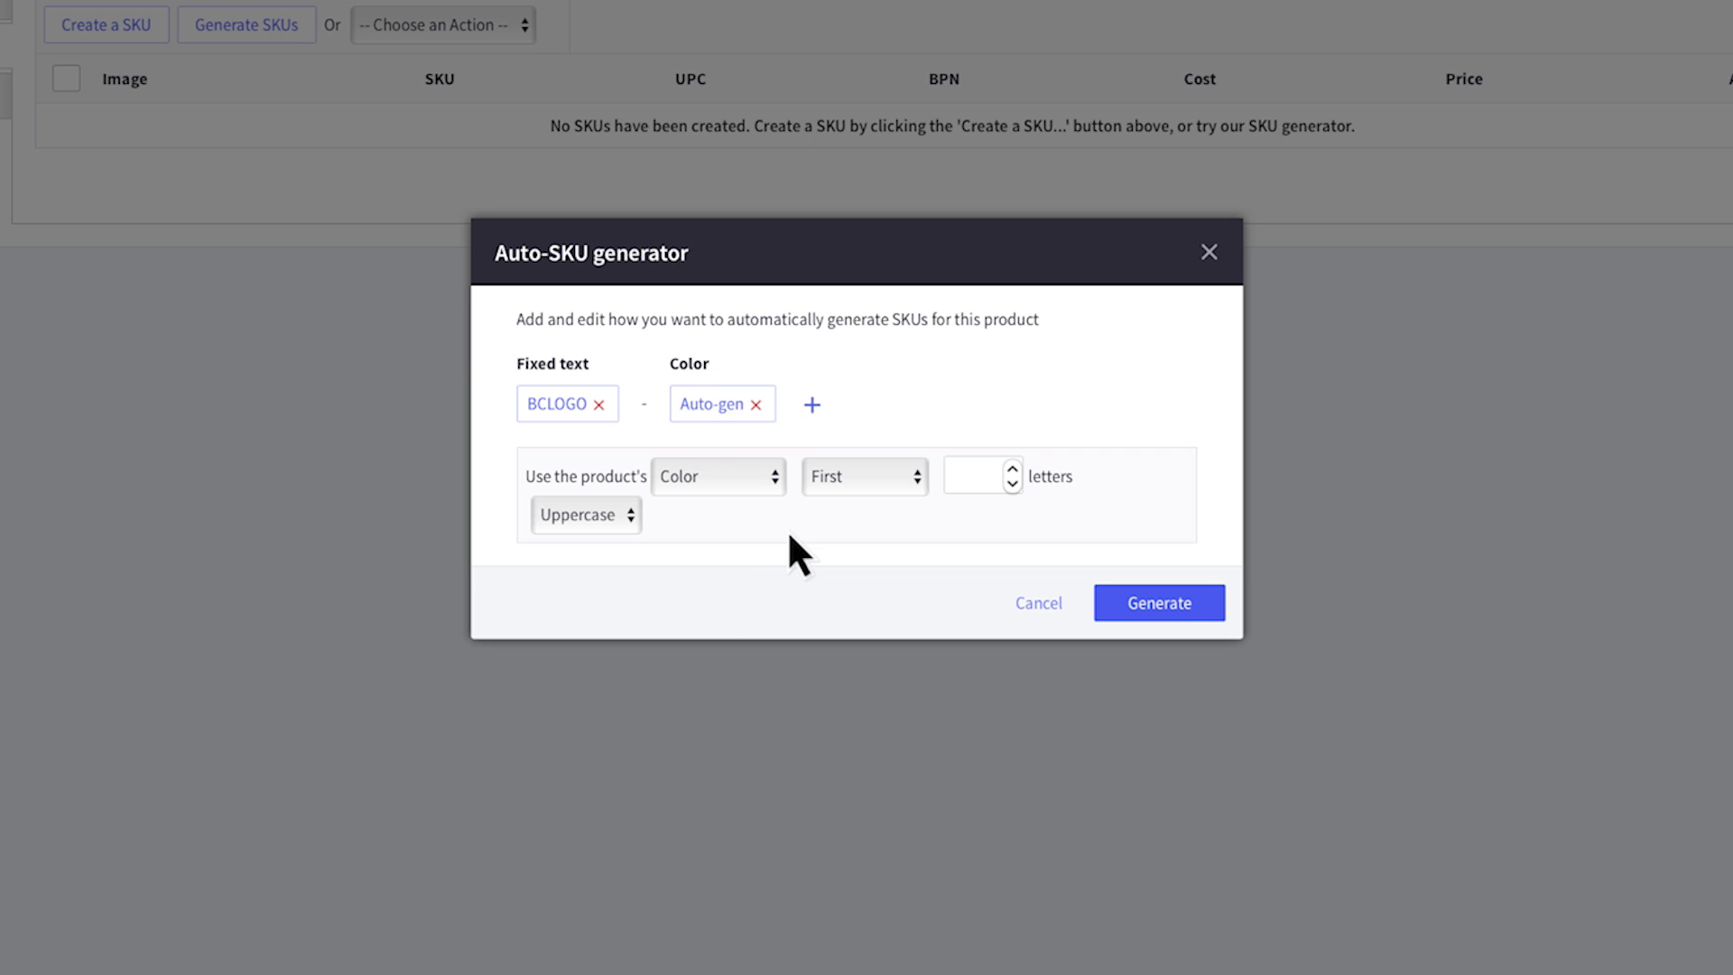
pyautogui.click(877, 473)
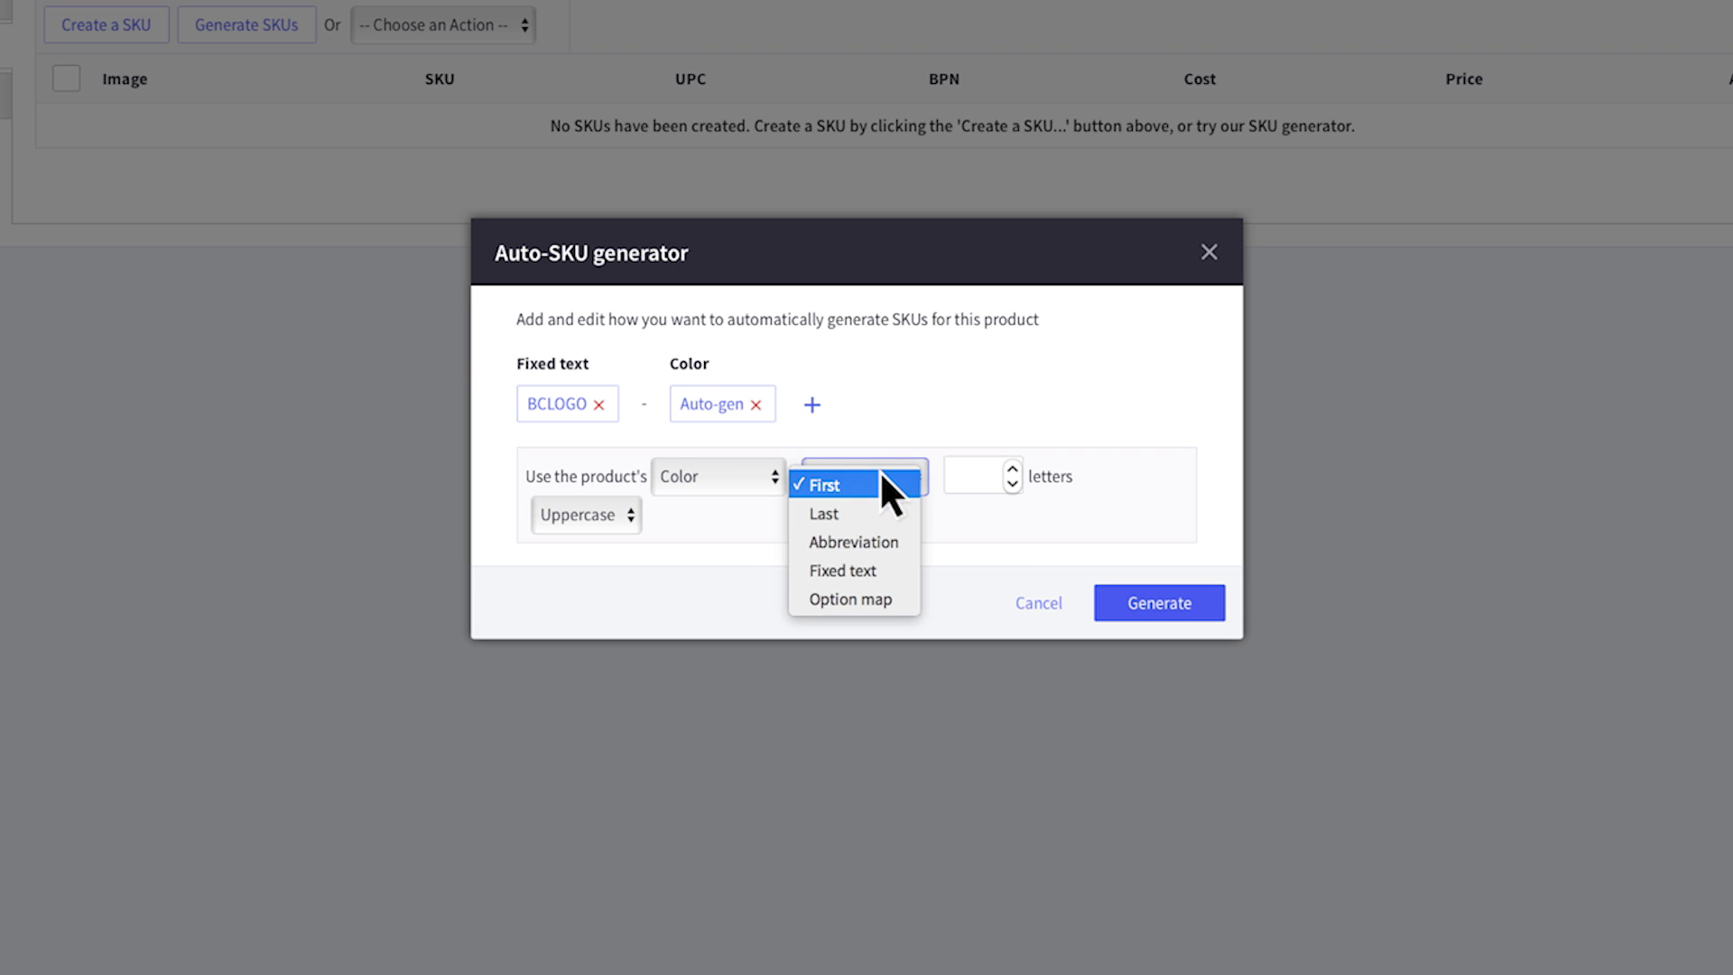
pyautogui.click(879, 598)
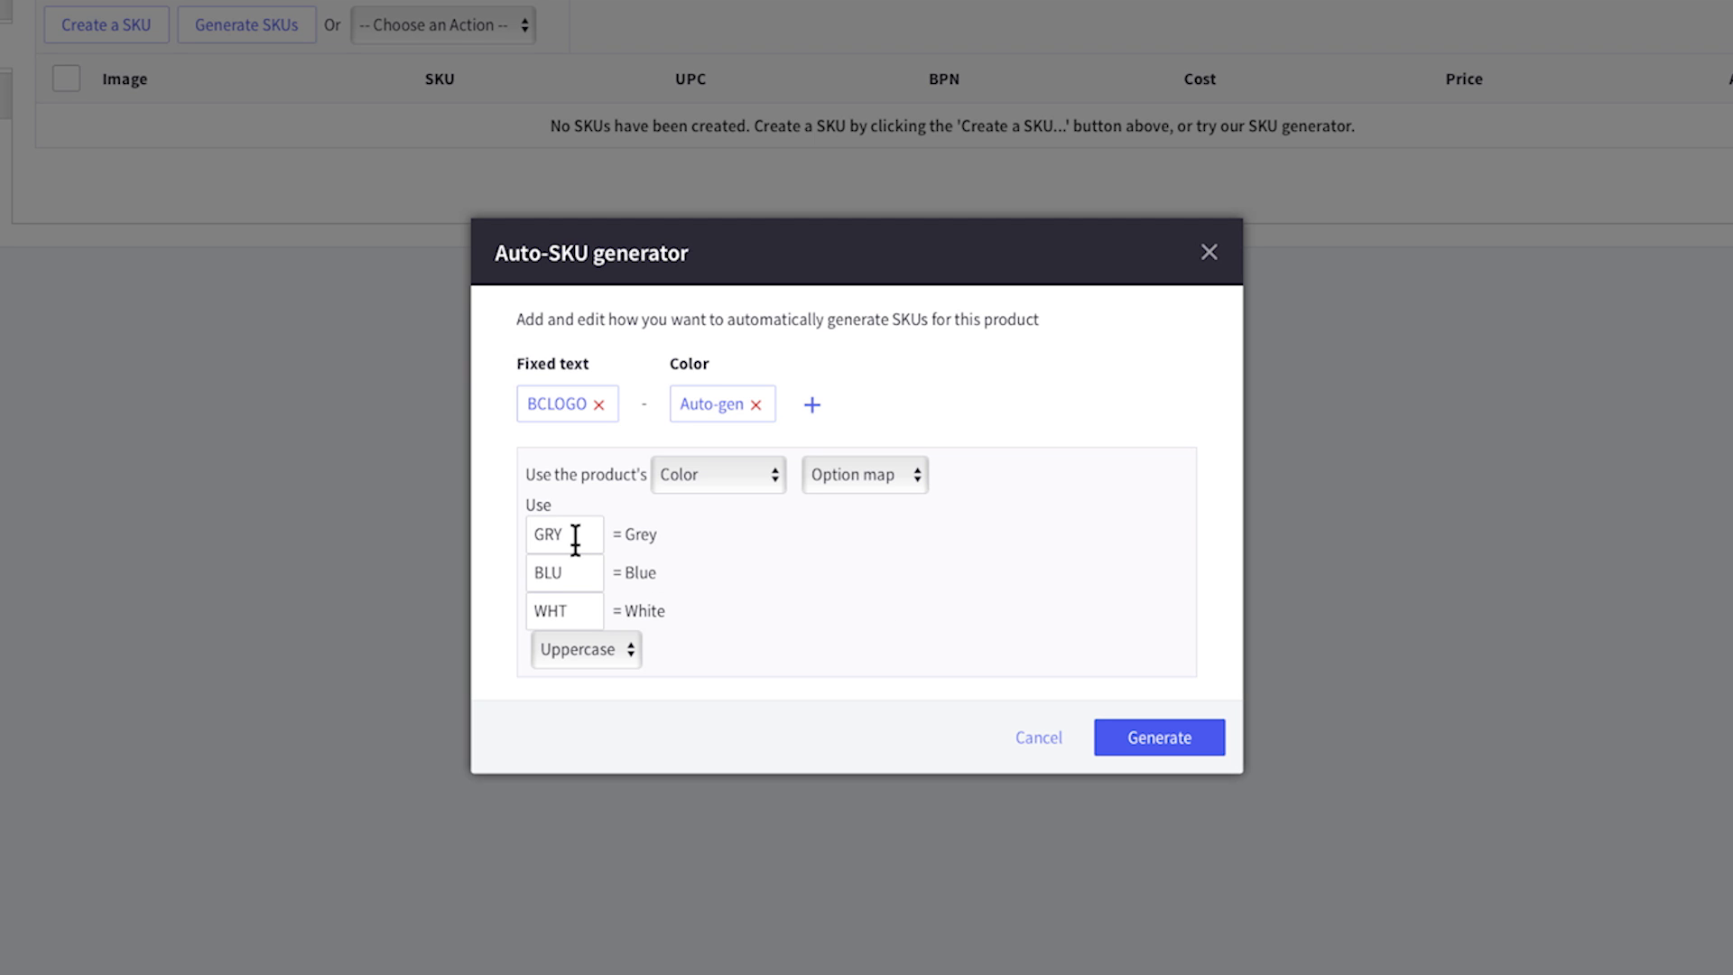
# - Add a third part using Size's first 3 letters and generate all variant SKUs
pyautogui.click(808, 403)
pyautogui.click(752, 473)
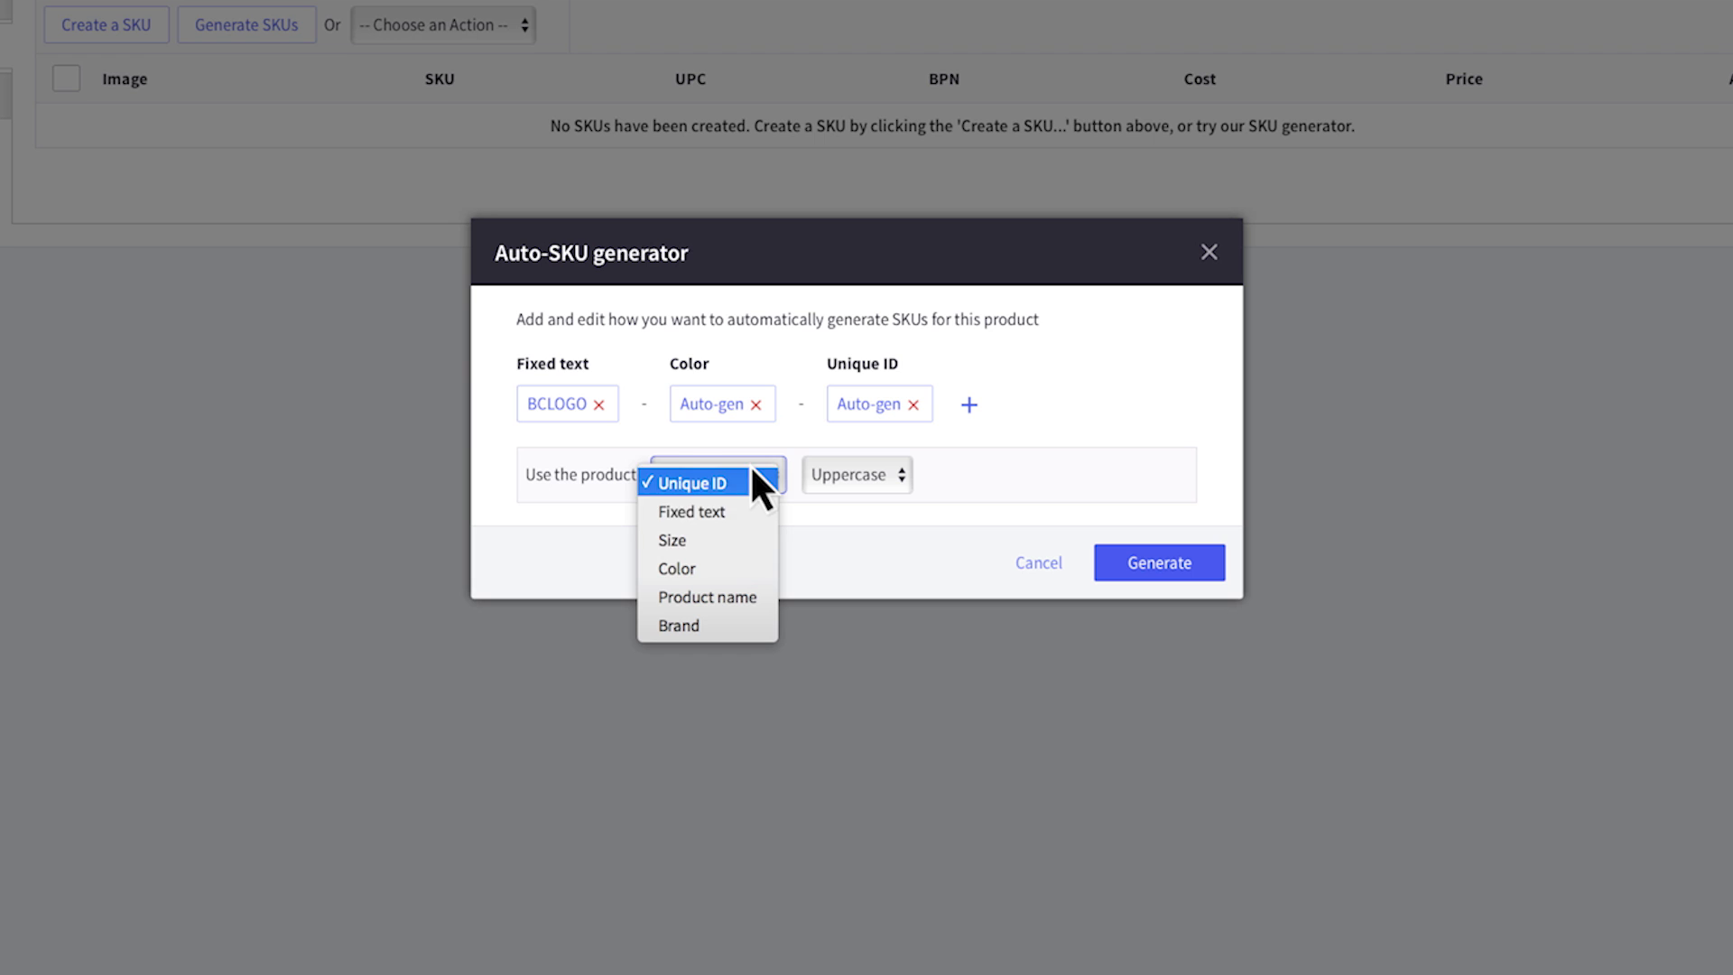
pyautogui.click(730, 539)
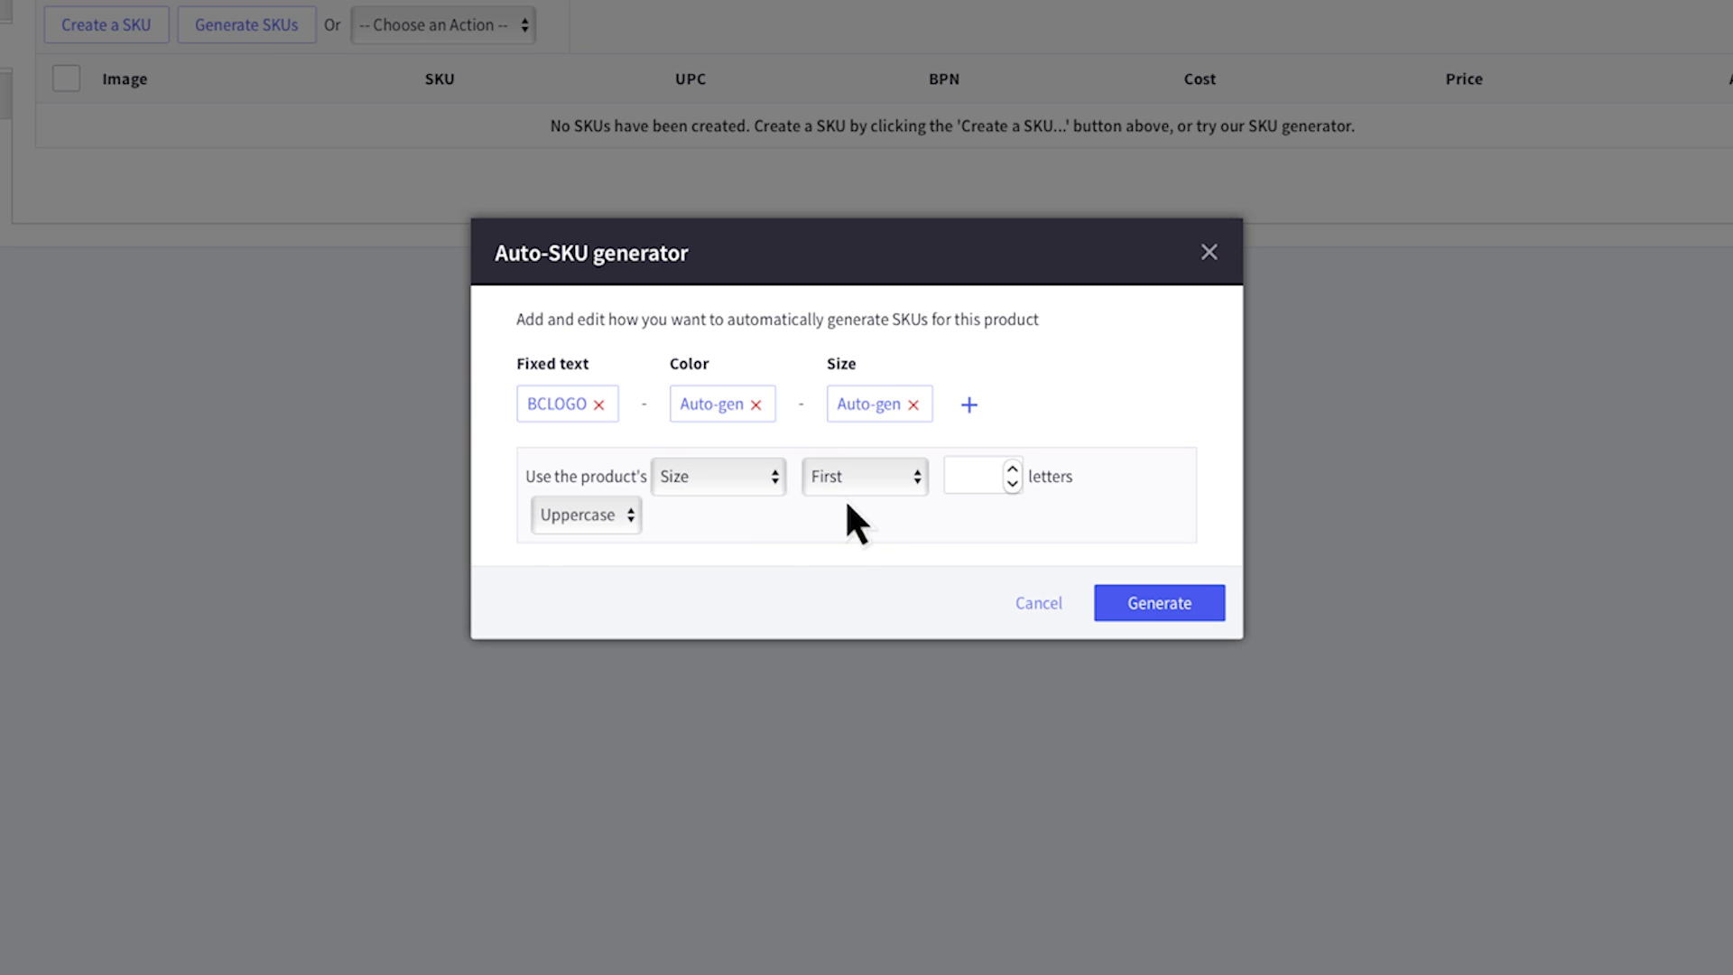
pyautogui.click(980, 475)
pyautogui.write('3')
pyautogui.click(975, 523)
pyautogui.click(1193, 591)
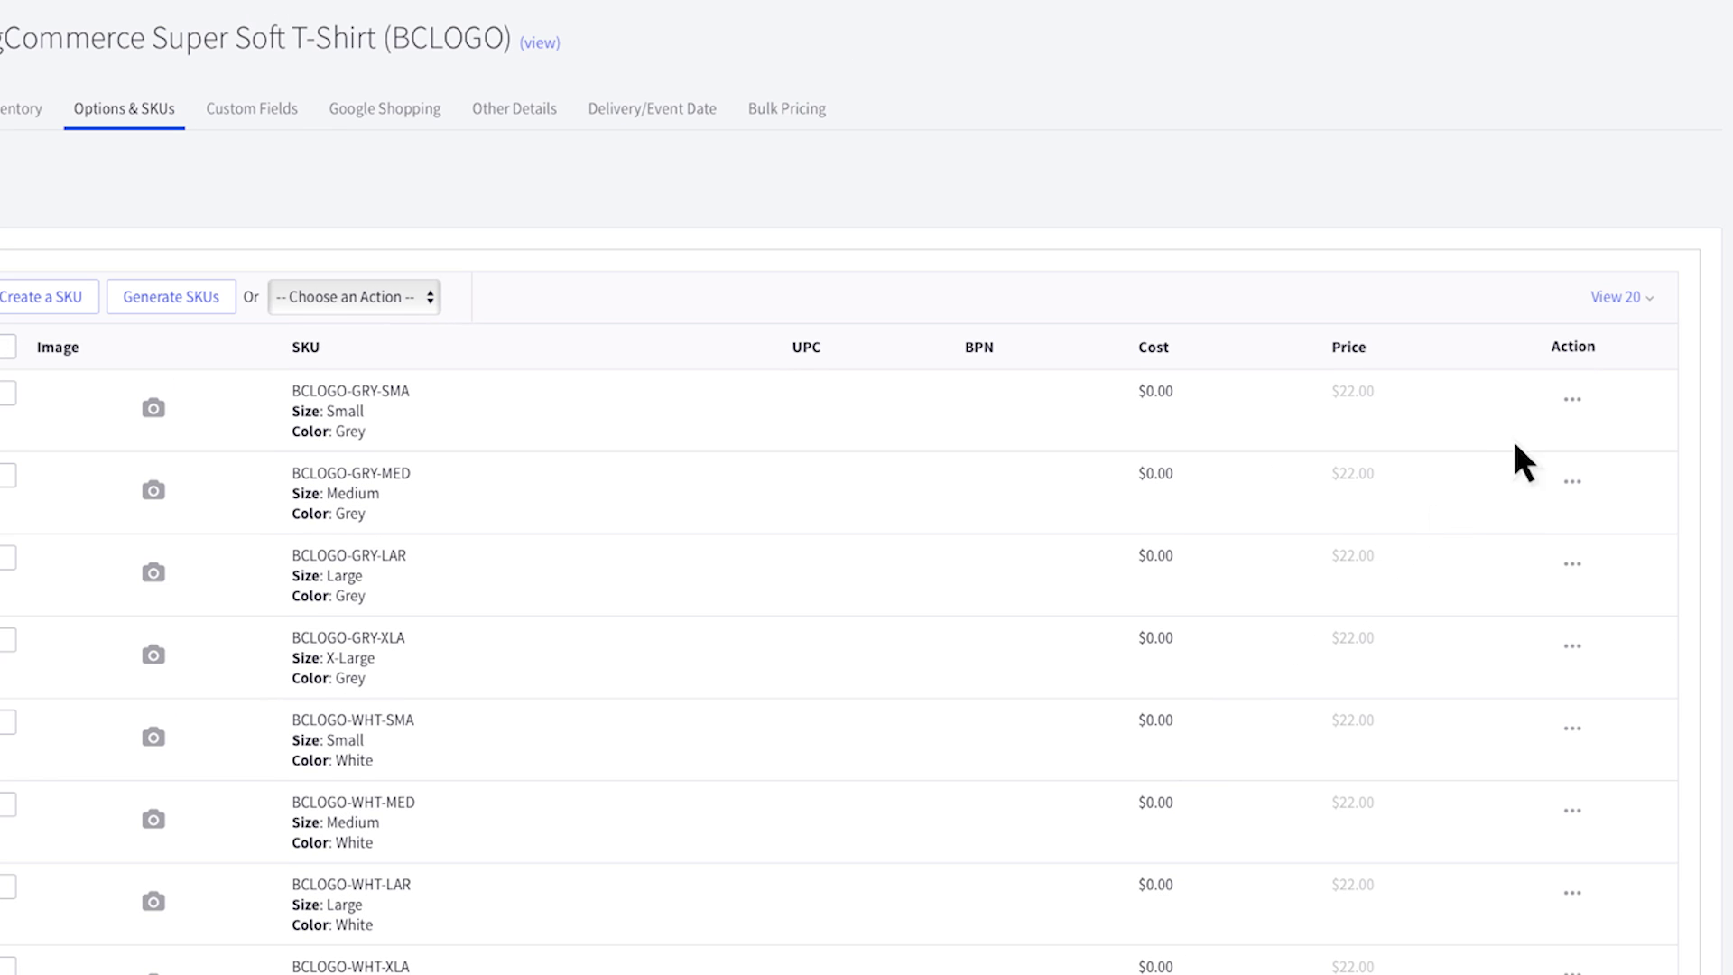
# - Review the first generated SKU BCLOGO-GRY-SMA's details and cancel without changes
pyautogui.click(1572, 399)
pyautogui.click(1572, 440)
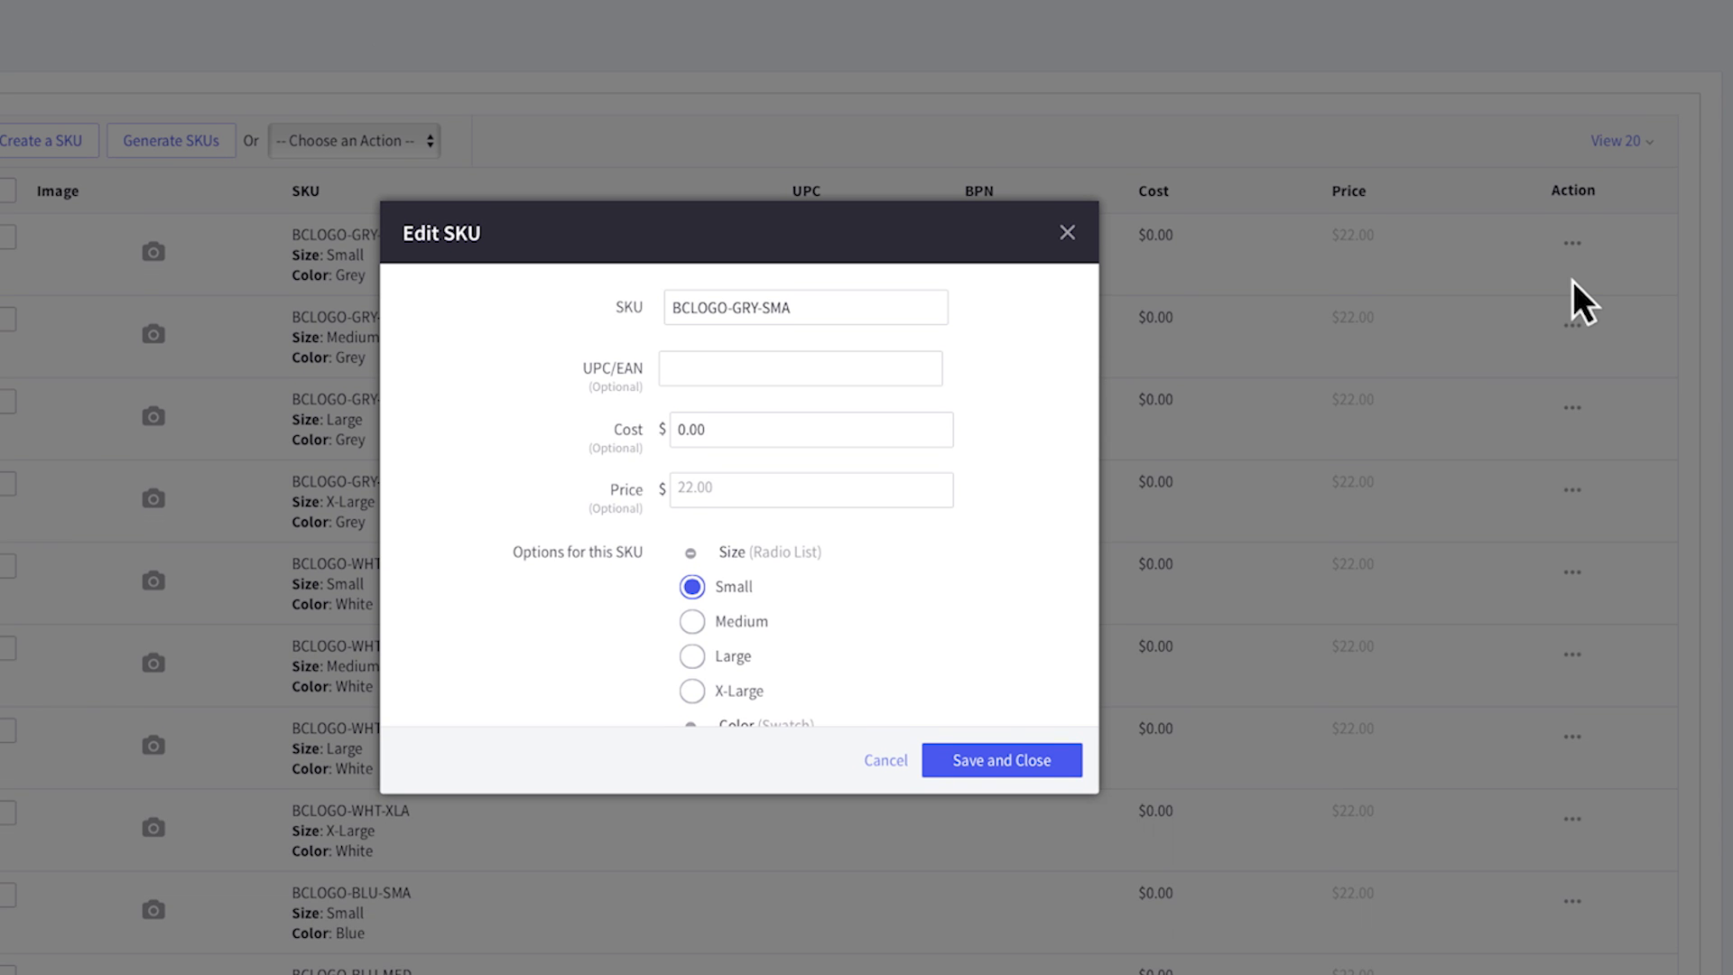
pyautogui.scroll(-2, 998, 502)
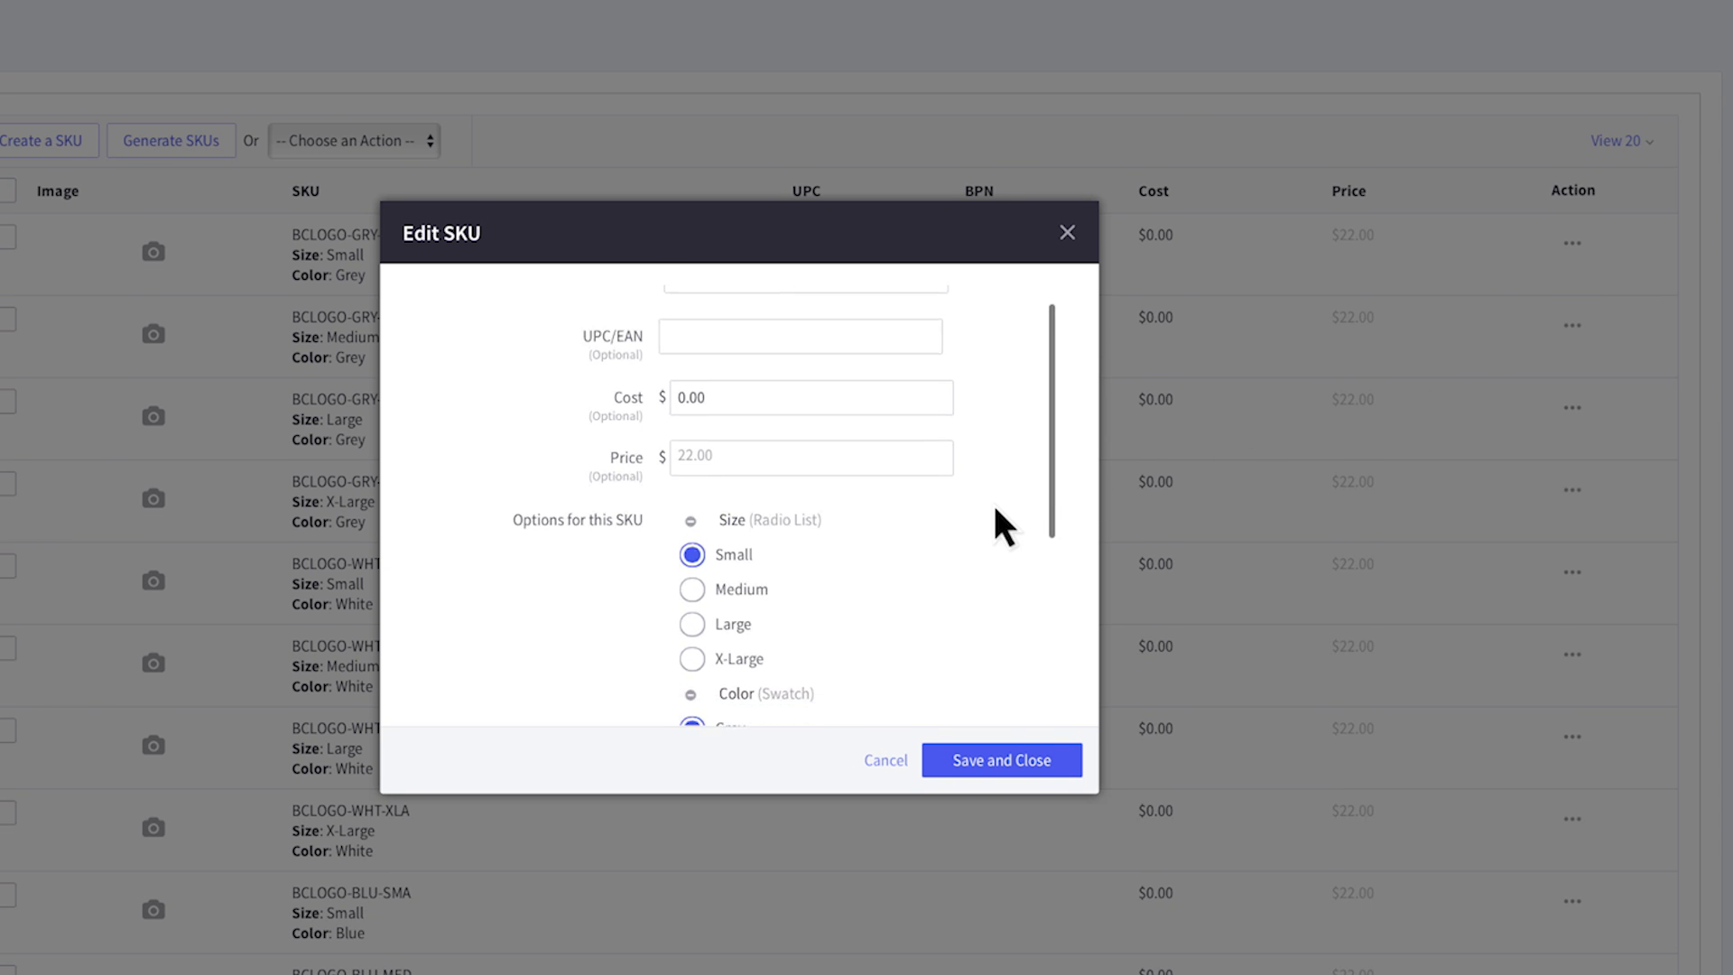
pyautogui.scroll(-3, 994, 505)
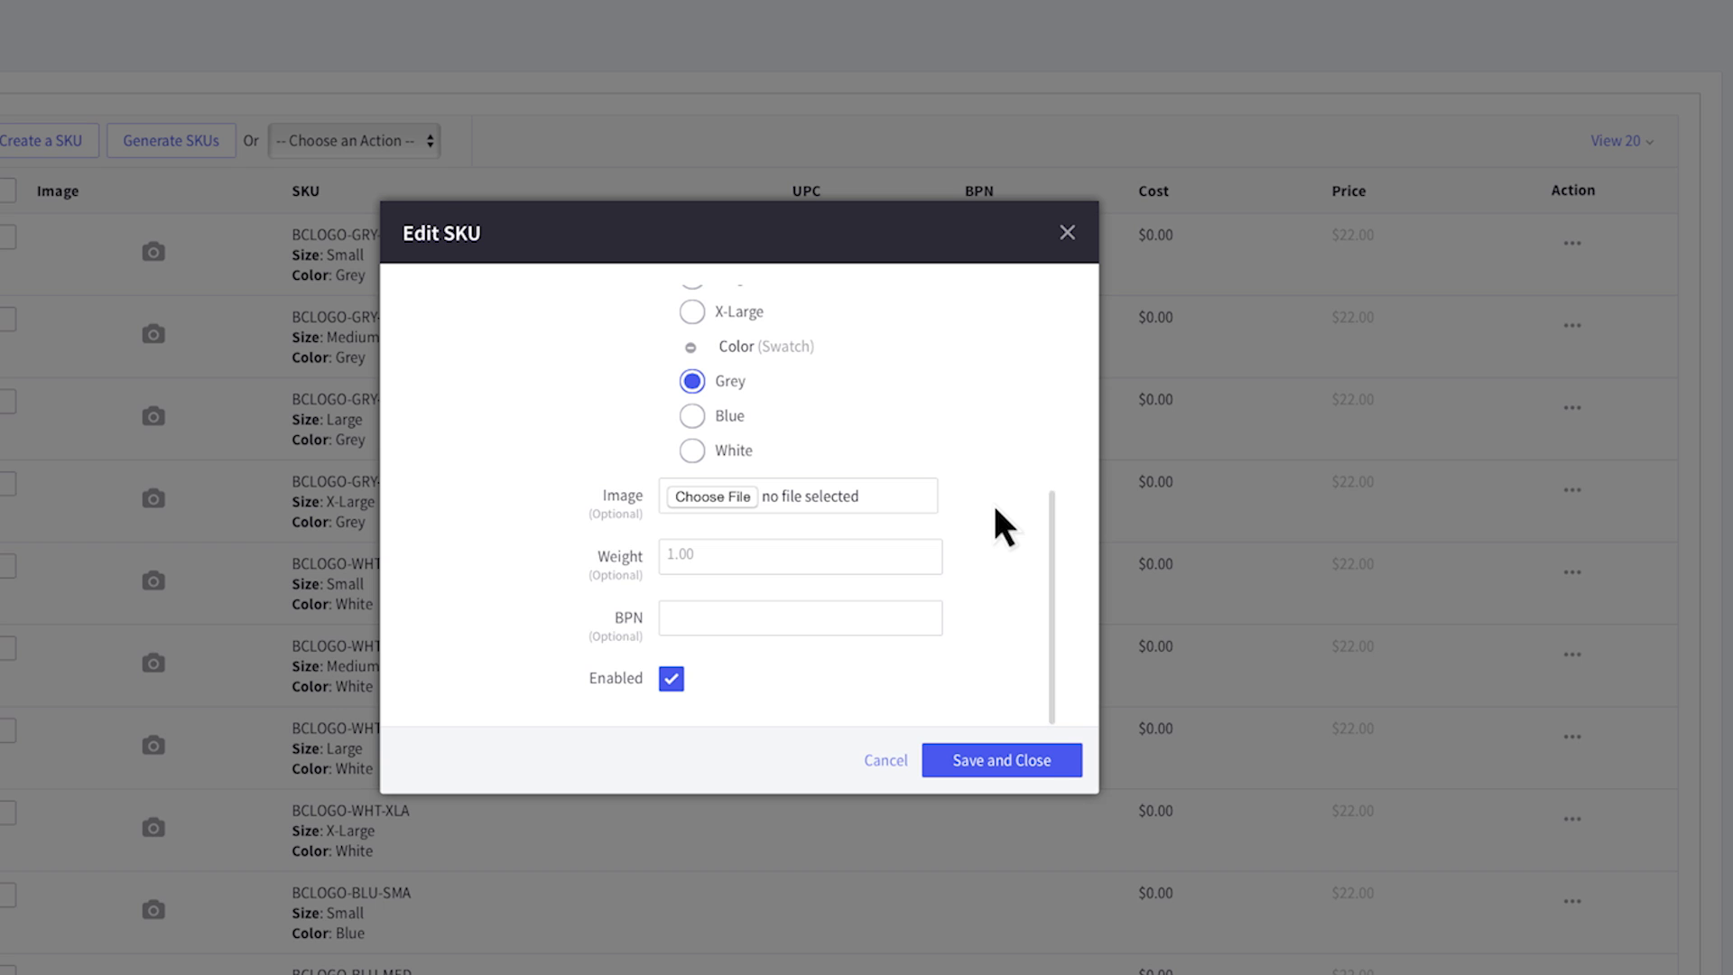
pyautogui.click(885, 759)
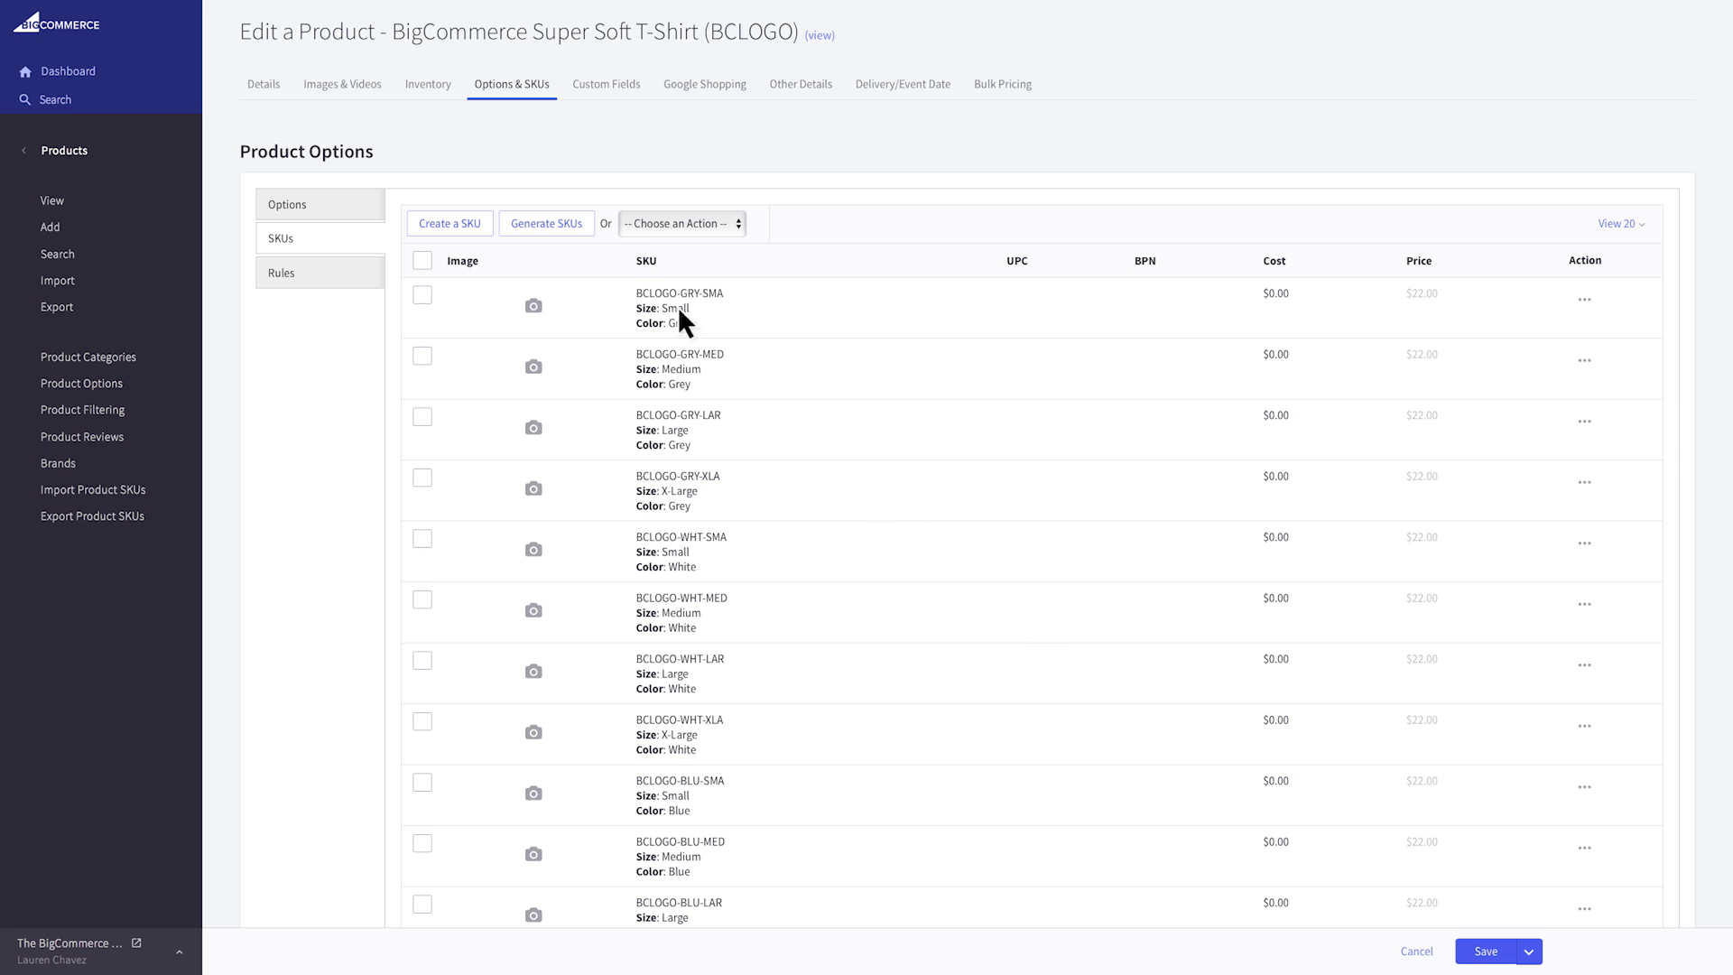
# - Turn on inventory tracking by options for the T-Shirt and check the SKU stock fields
pyautogui.click(442, 89)
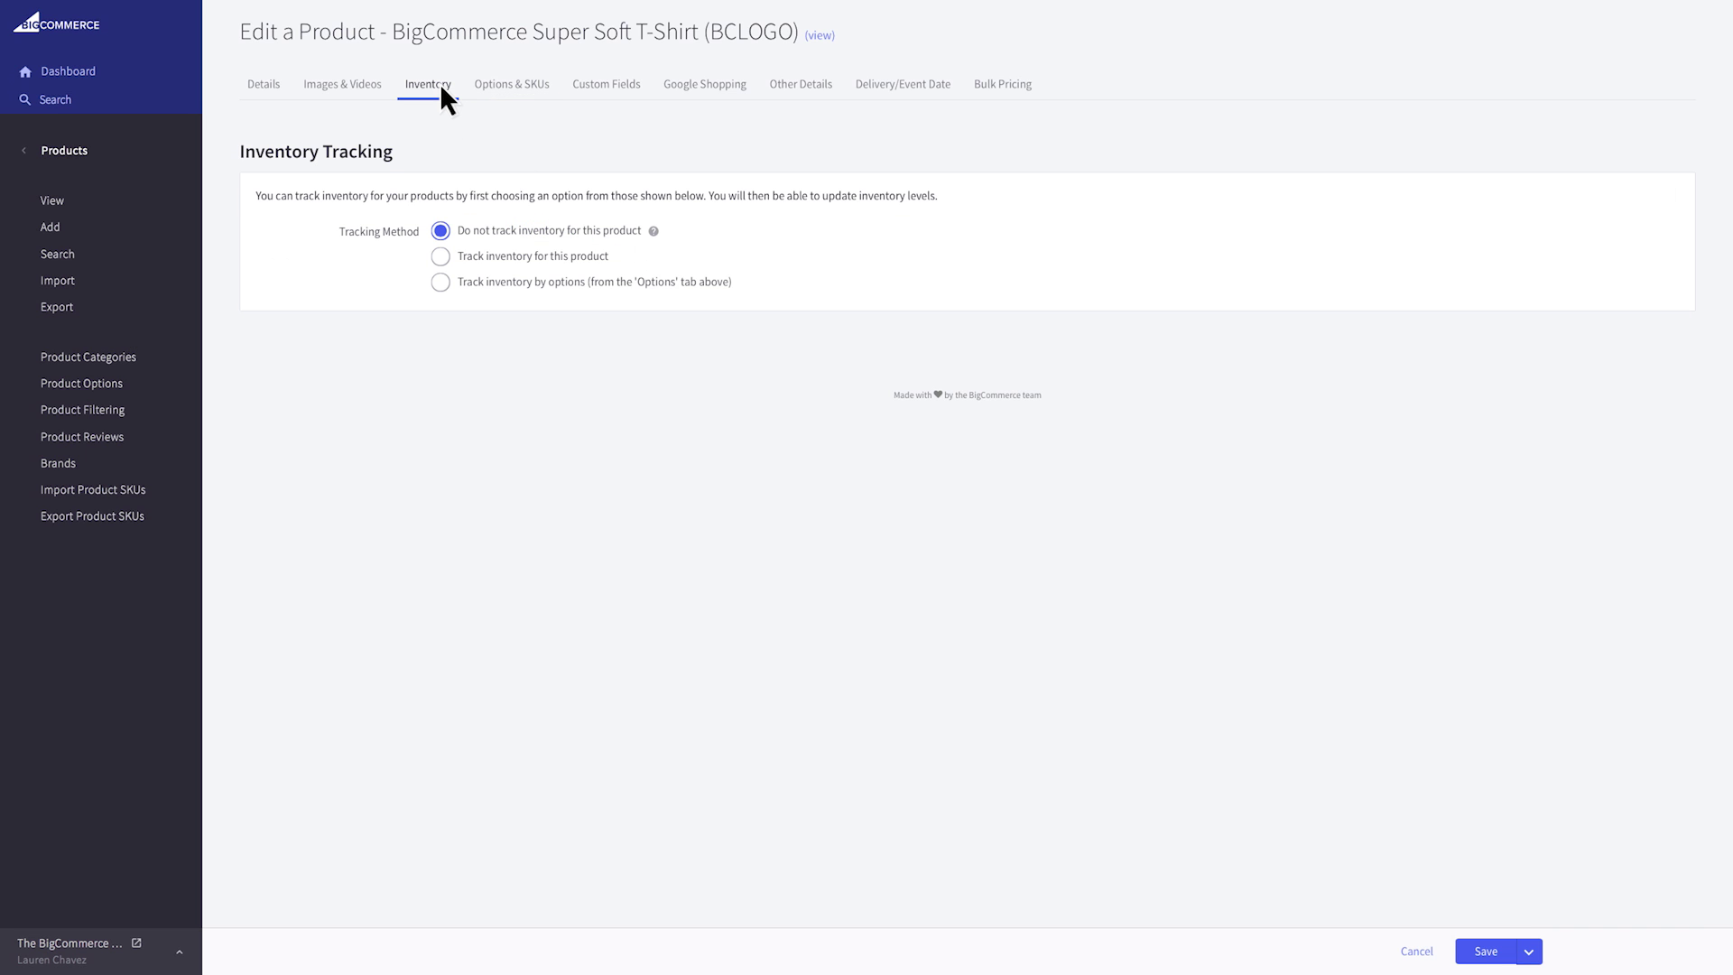
pyautogui.click(441, 257)
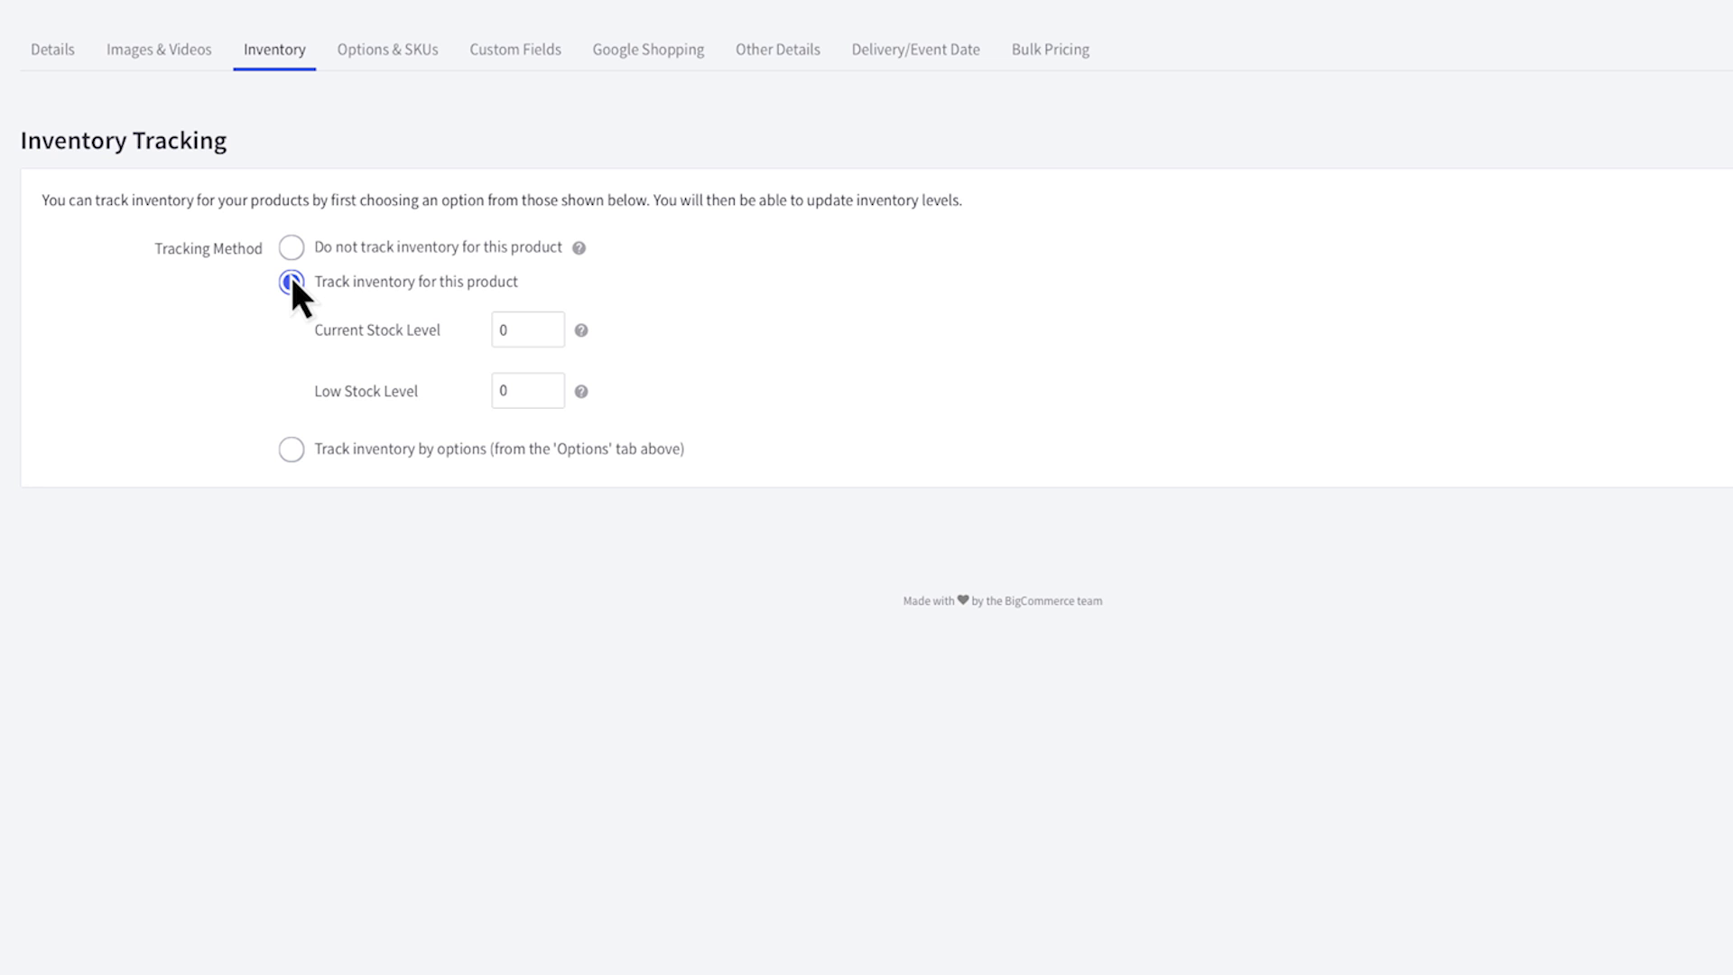
pyautogui.click(291, 448)
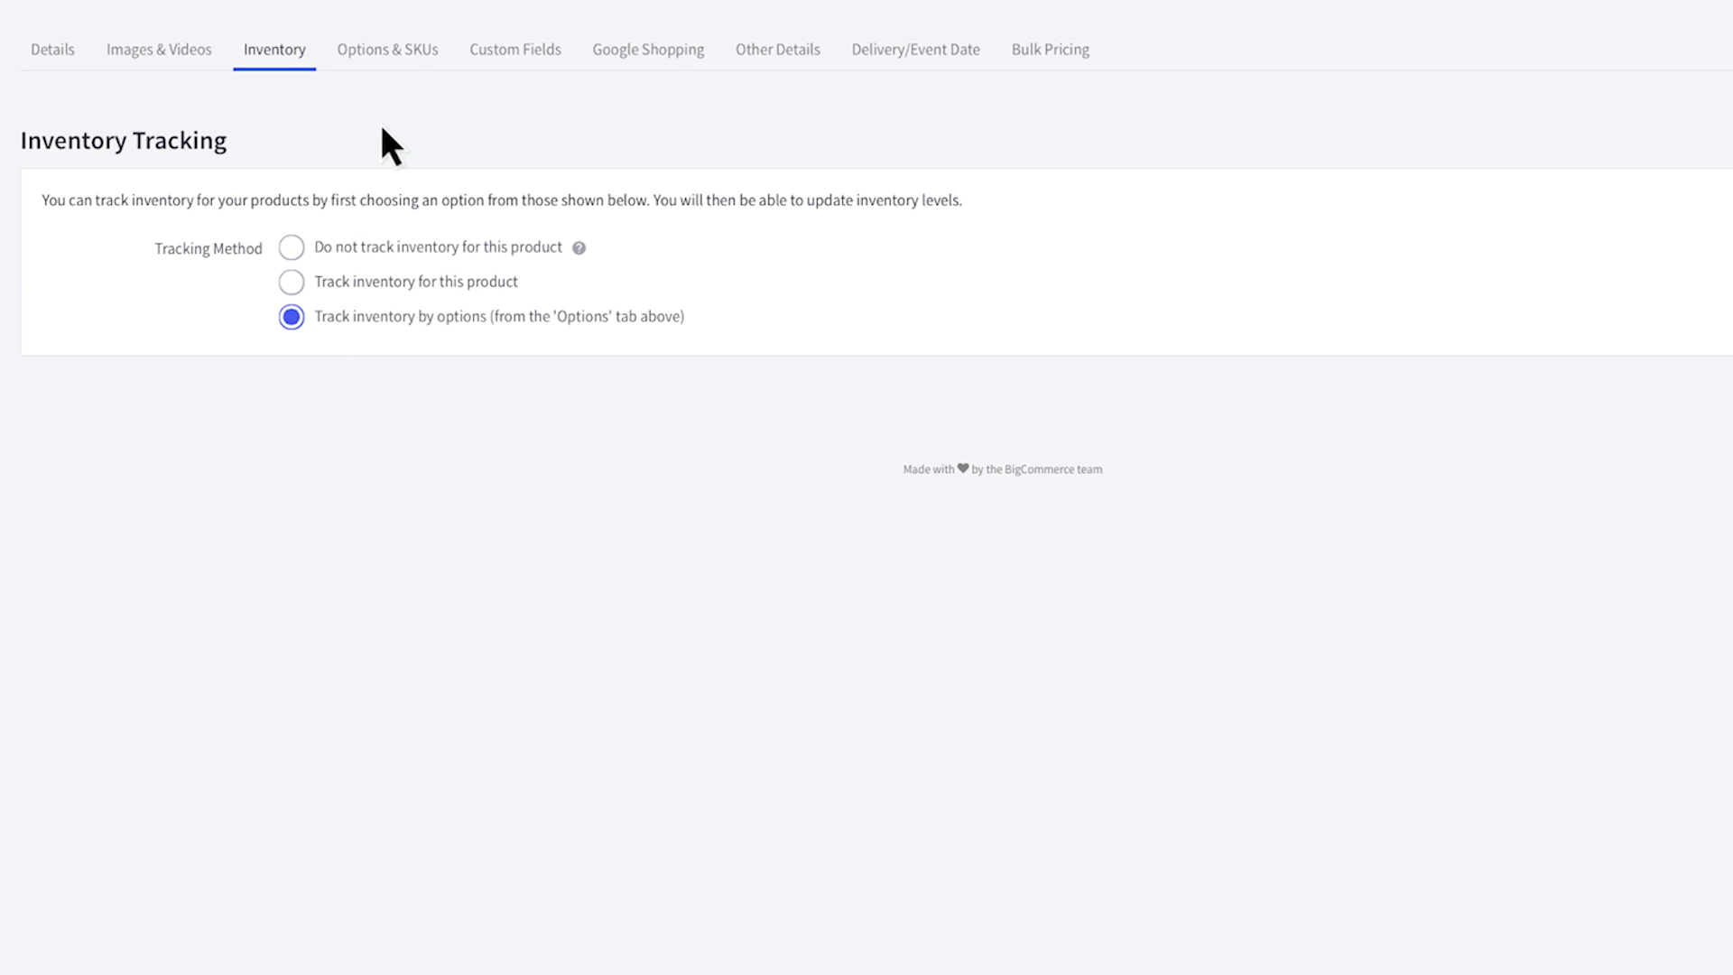
pyautogui.click(403, 49)
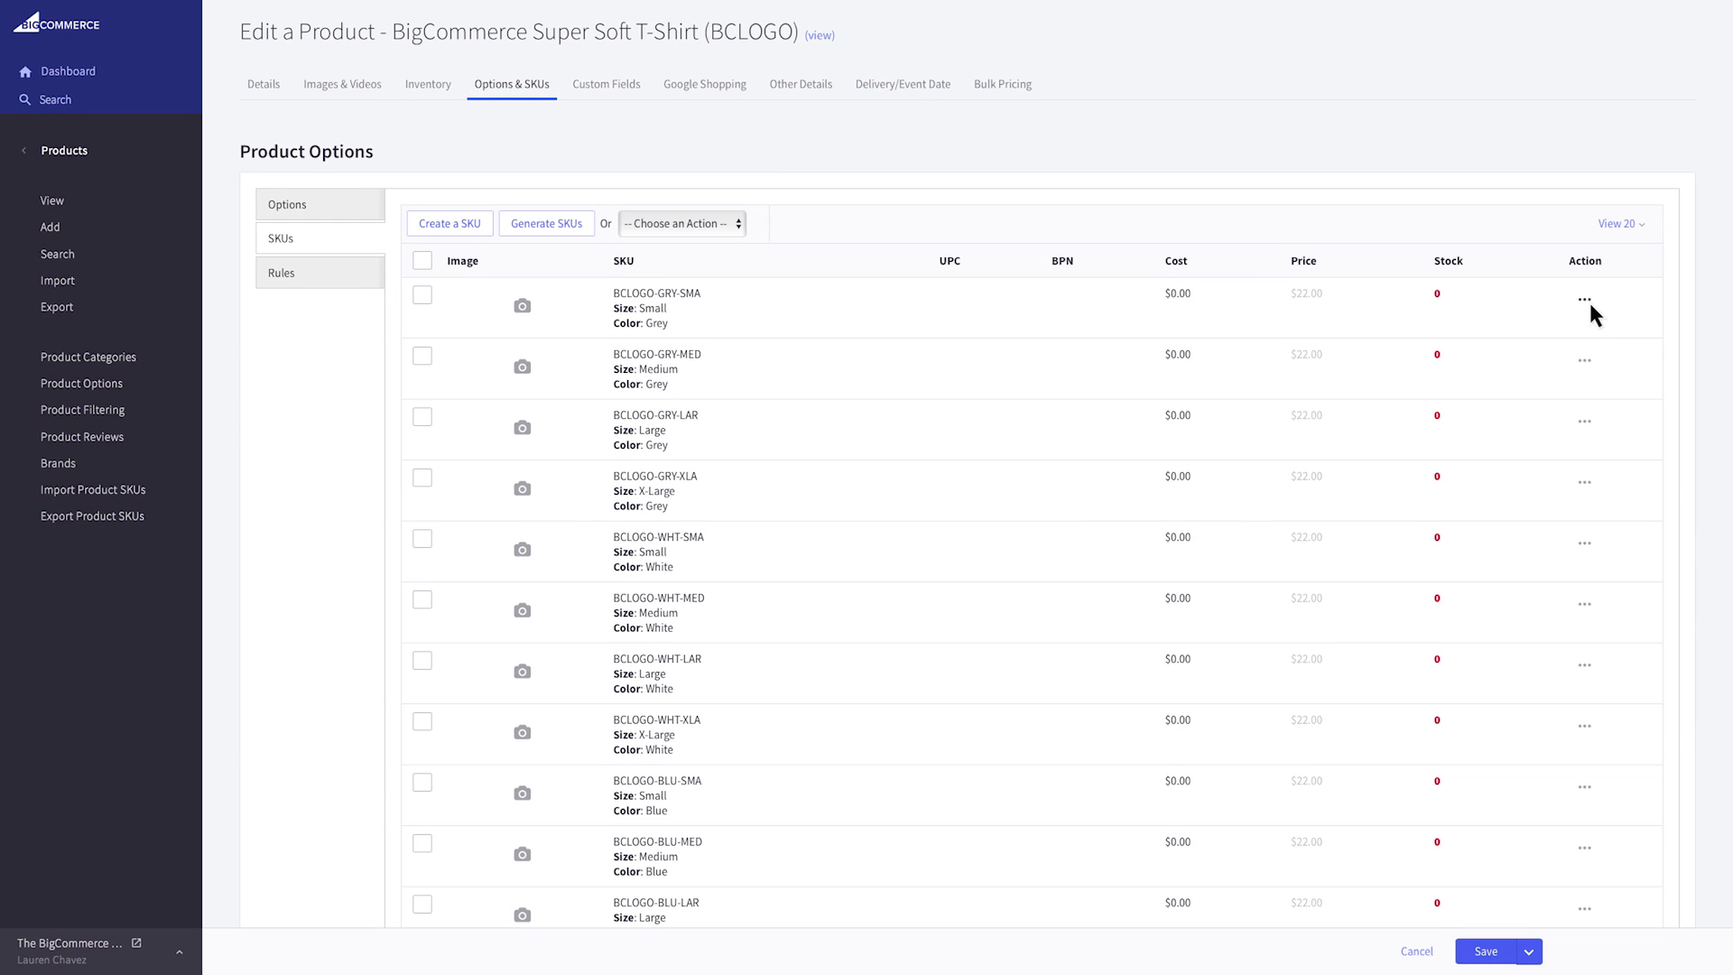
pyautogui.click(1590, 303)
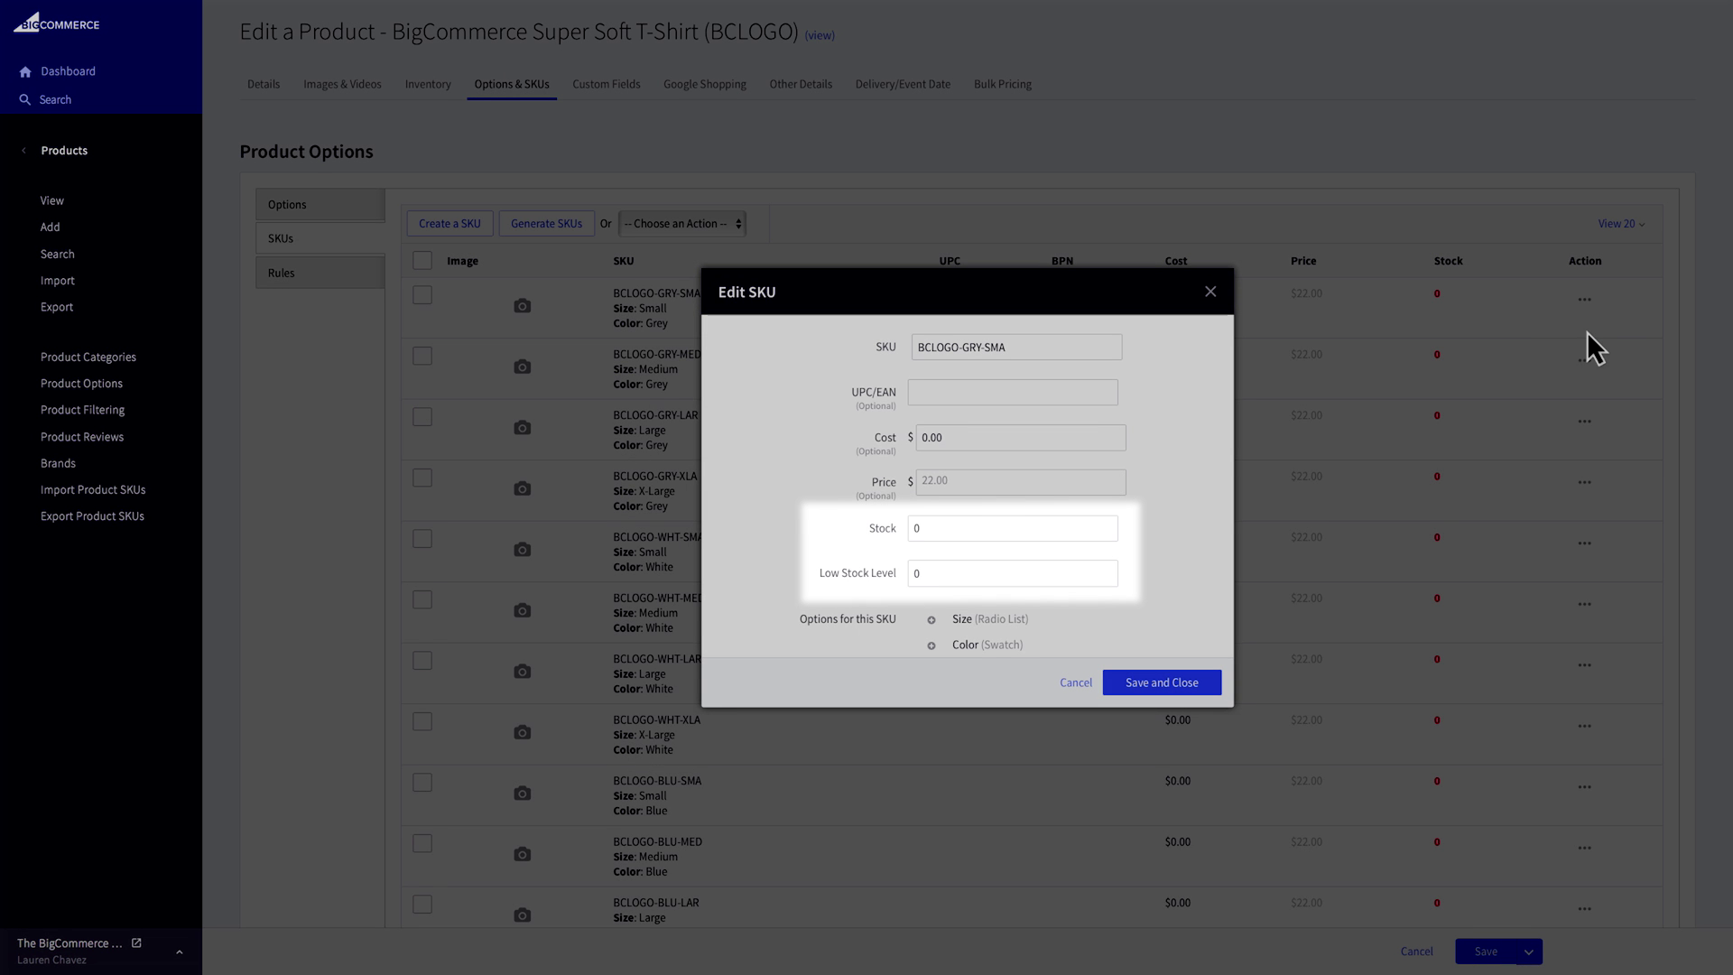
pyautogui.click(1211, 291)
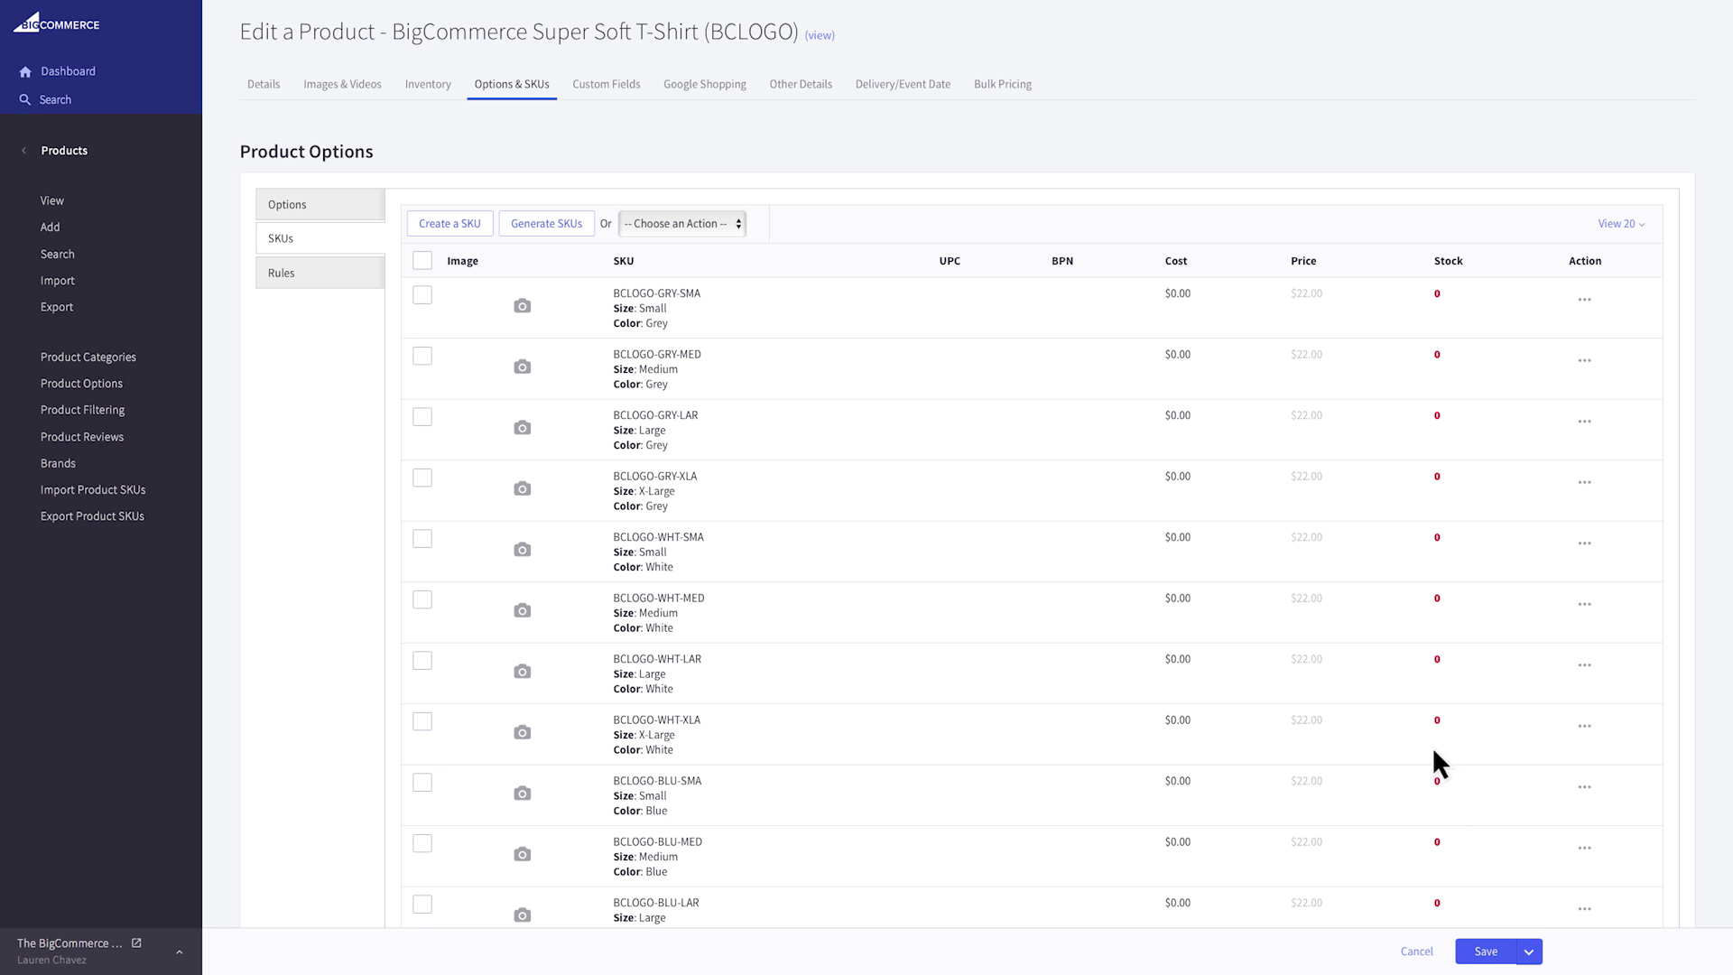
pyautogui.click(1529, 951)
# - Save the T-Shirt and expand its BCLOGO variant rows in the product list
pyautogui.click(1514, 910)
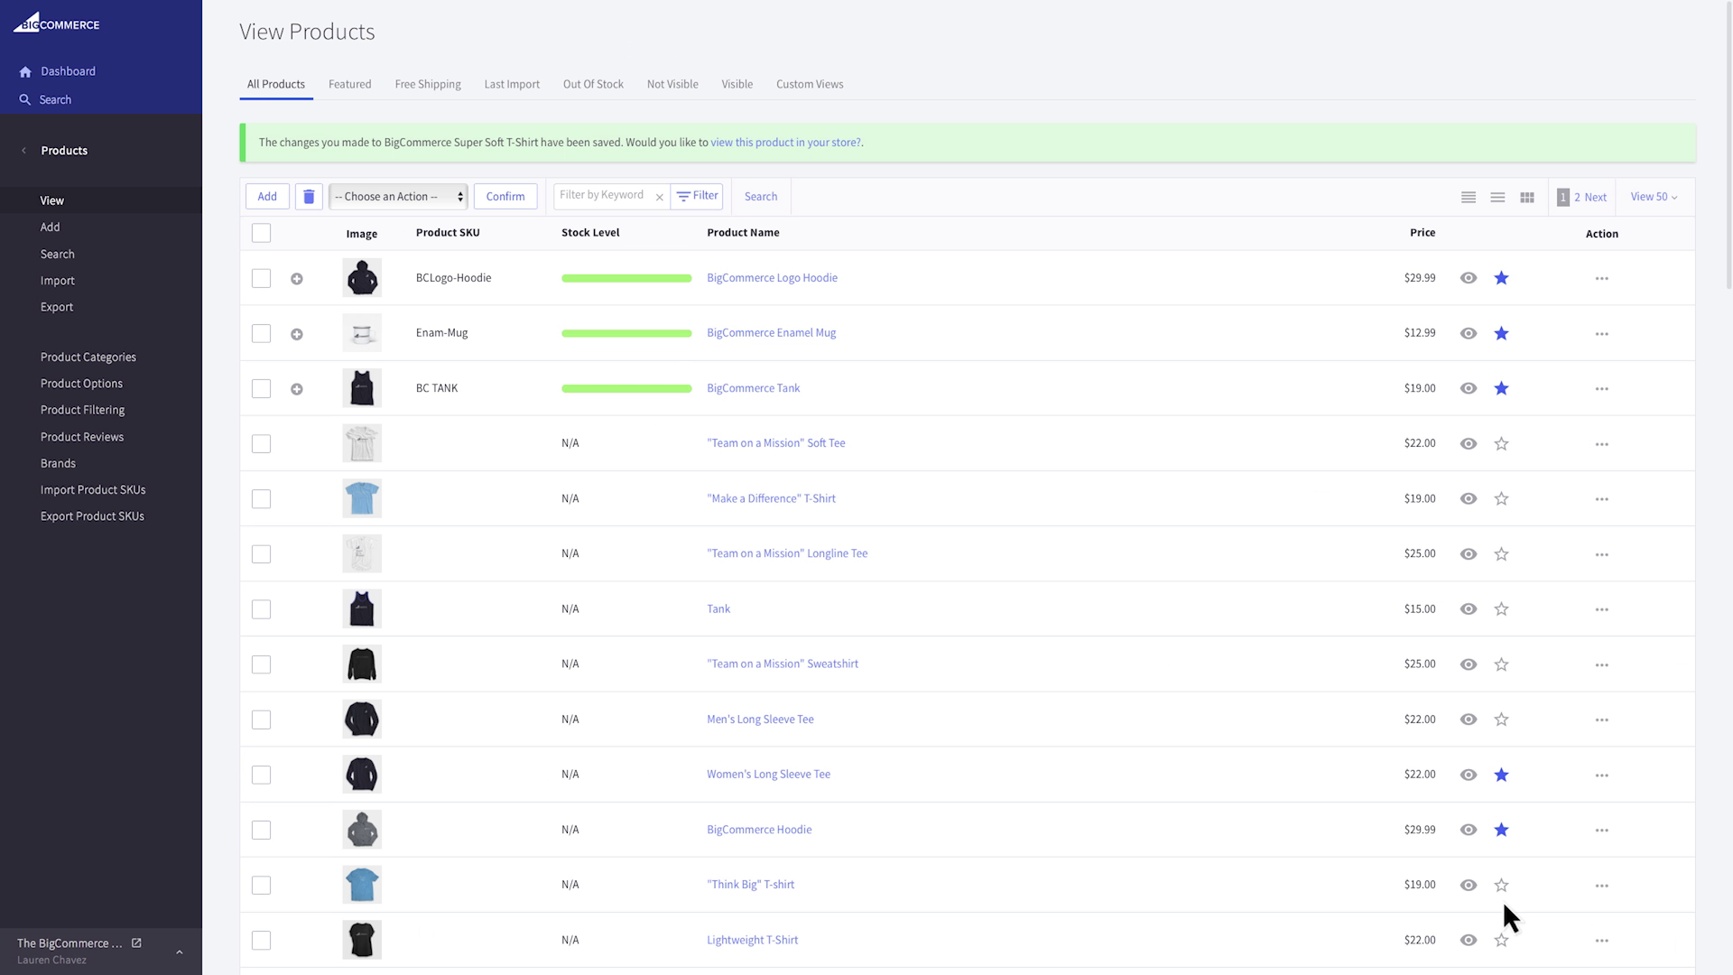
pyautogui.scroll(-5, 986, 496)
pyautogui.scroll(-1, 985, 496)
pyautogui.scroll(-2, 986, 497)
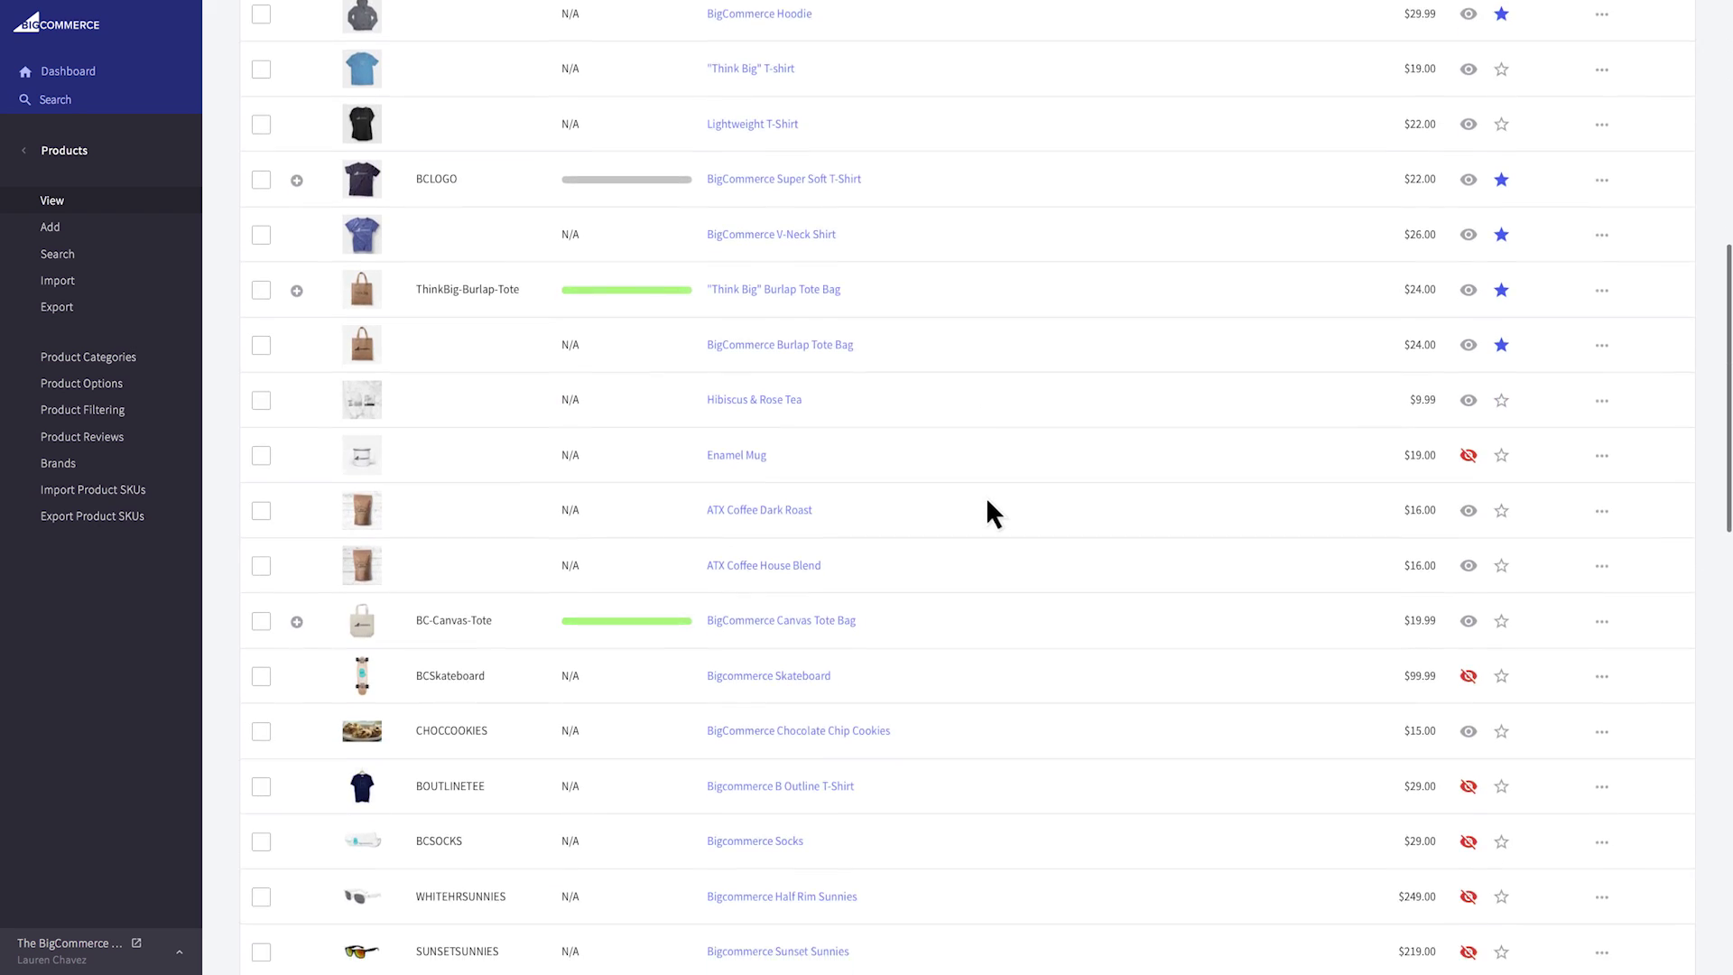
pyautogui.click(297, 79)
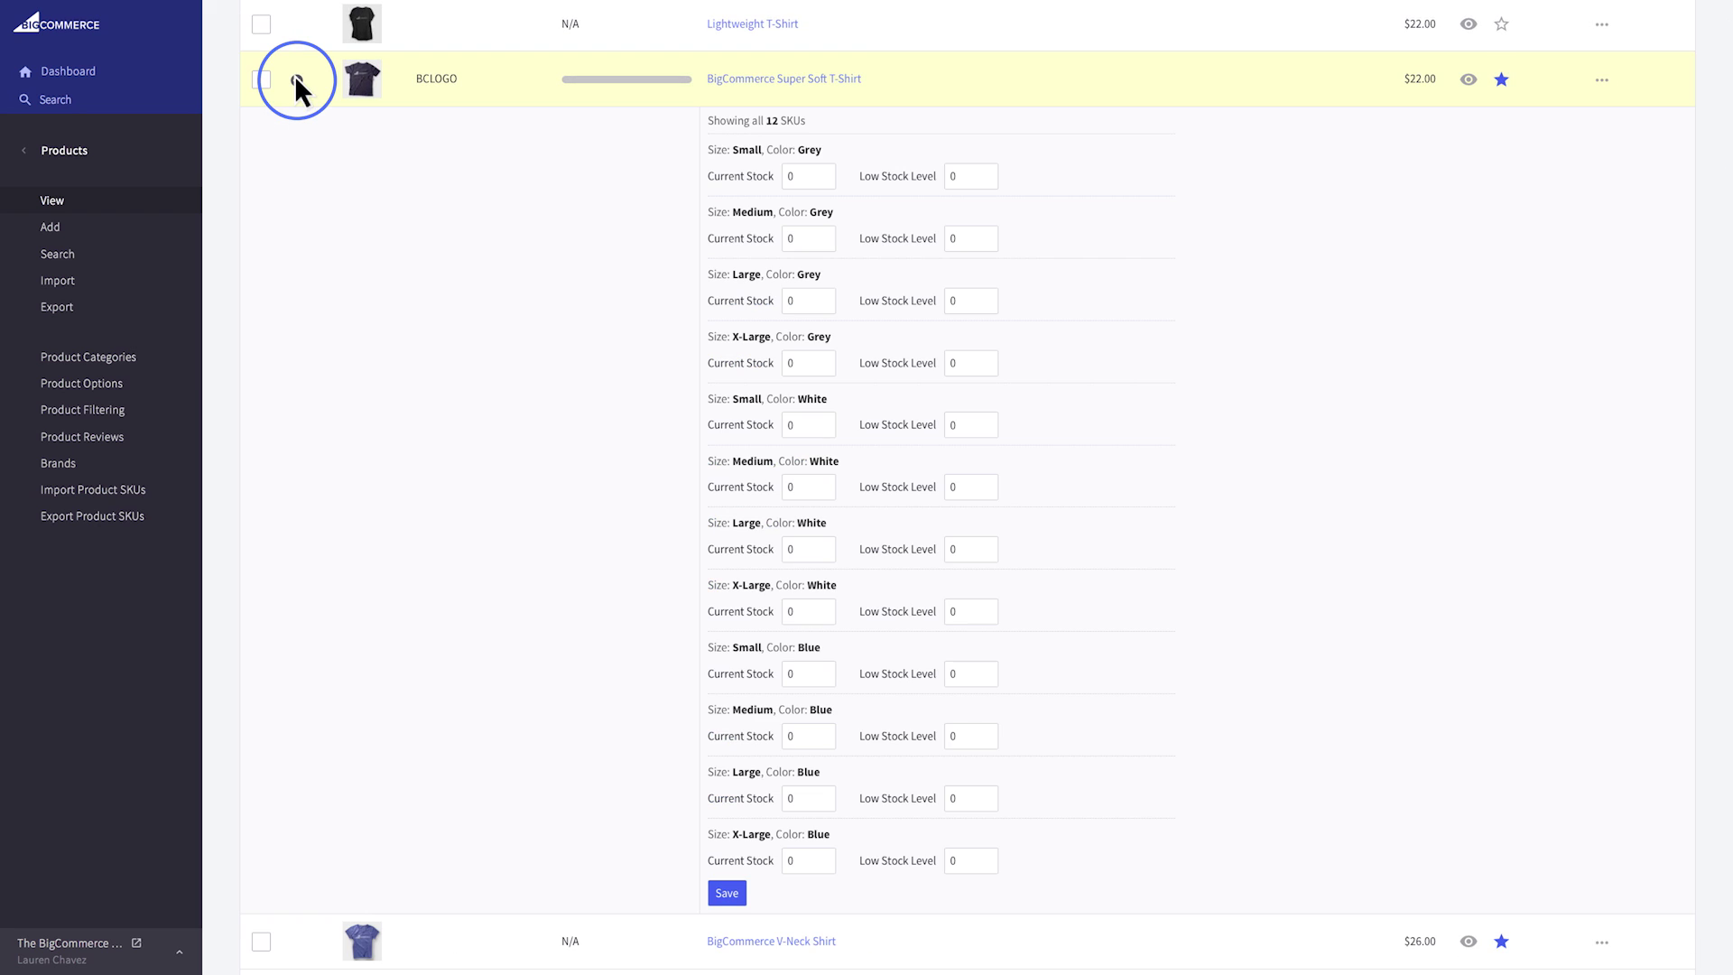
# - Enter variant stock (21 Small Grey, 17 Medium Grey, 13 Large Grey…) with low stock 5, and save
pyautogui.click(757, 173)
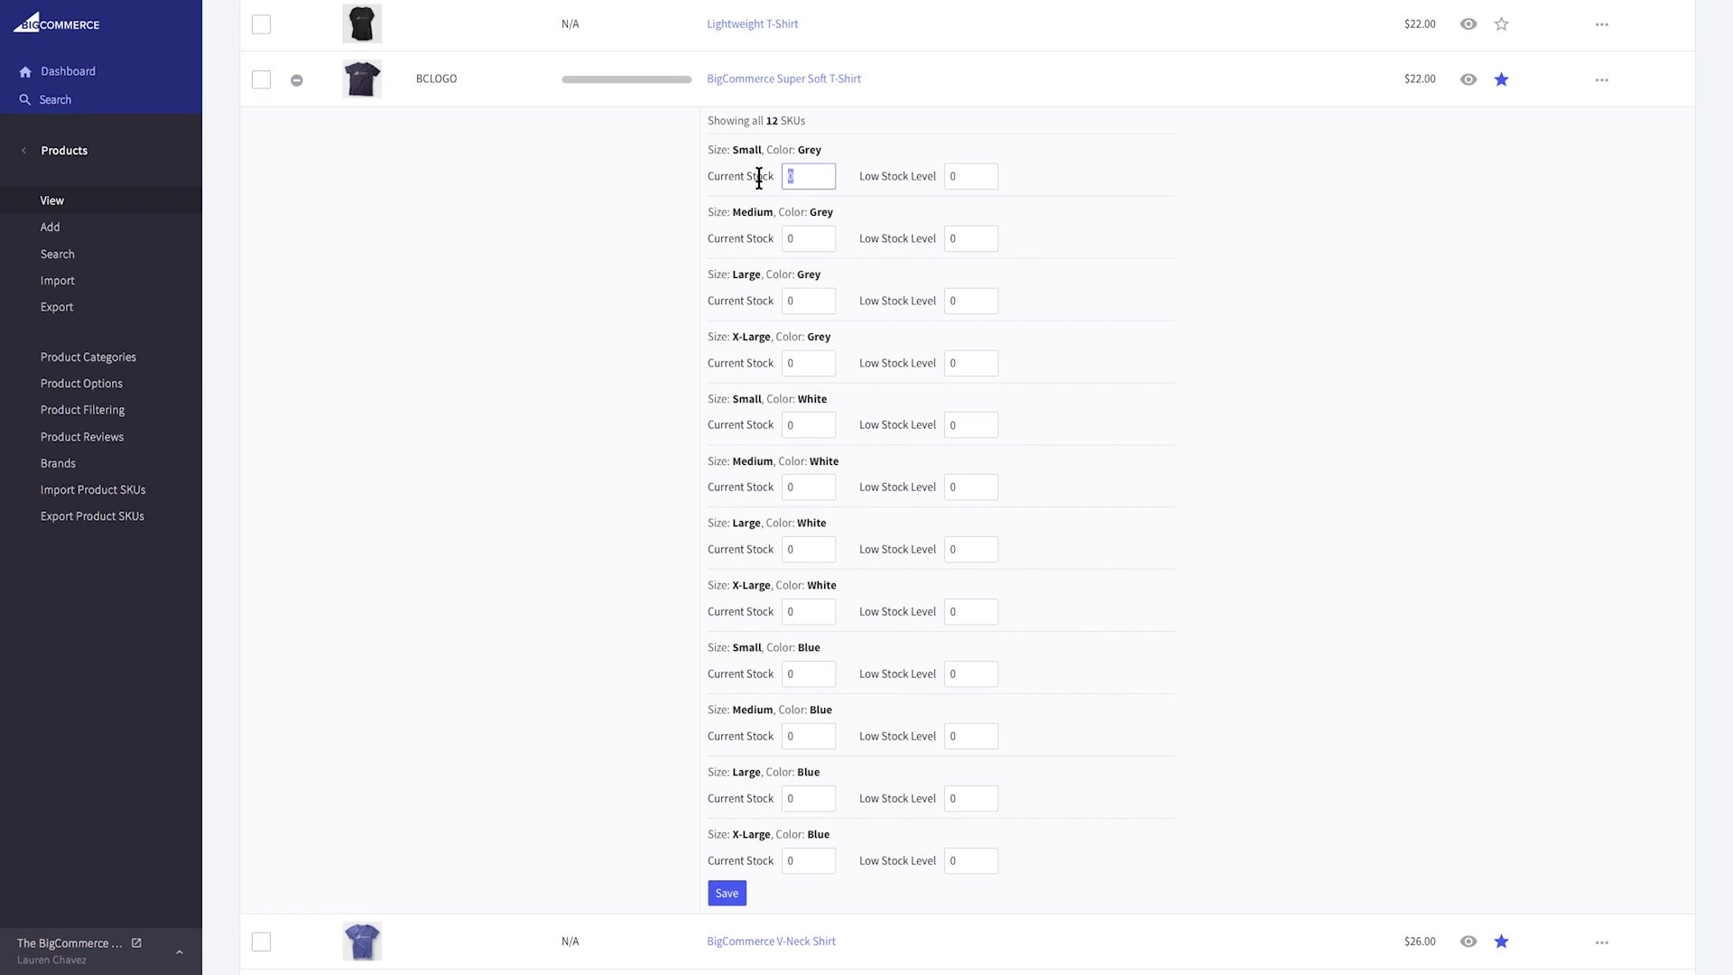
pyautogui.write('21')
pyautogui.press('Tab')
pyautogui.write('5')
pyautogui.press('Tab')
pyautogui.write('17')
pyautogui.press('Tab')
pyautogui.write('5')
pyautogui.press('Tab')
pyautogui.write('13')
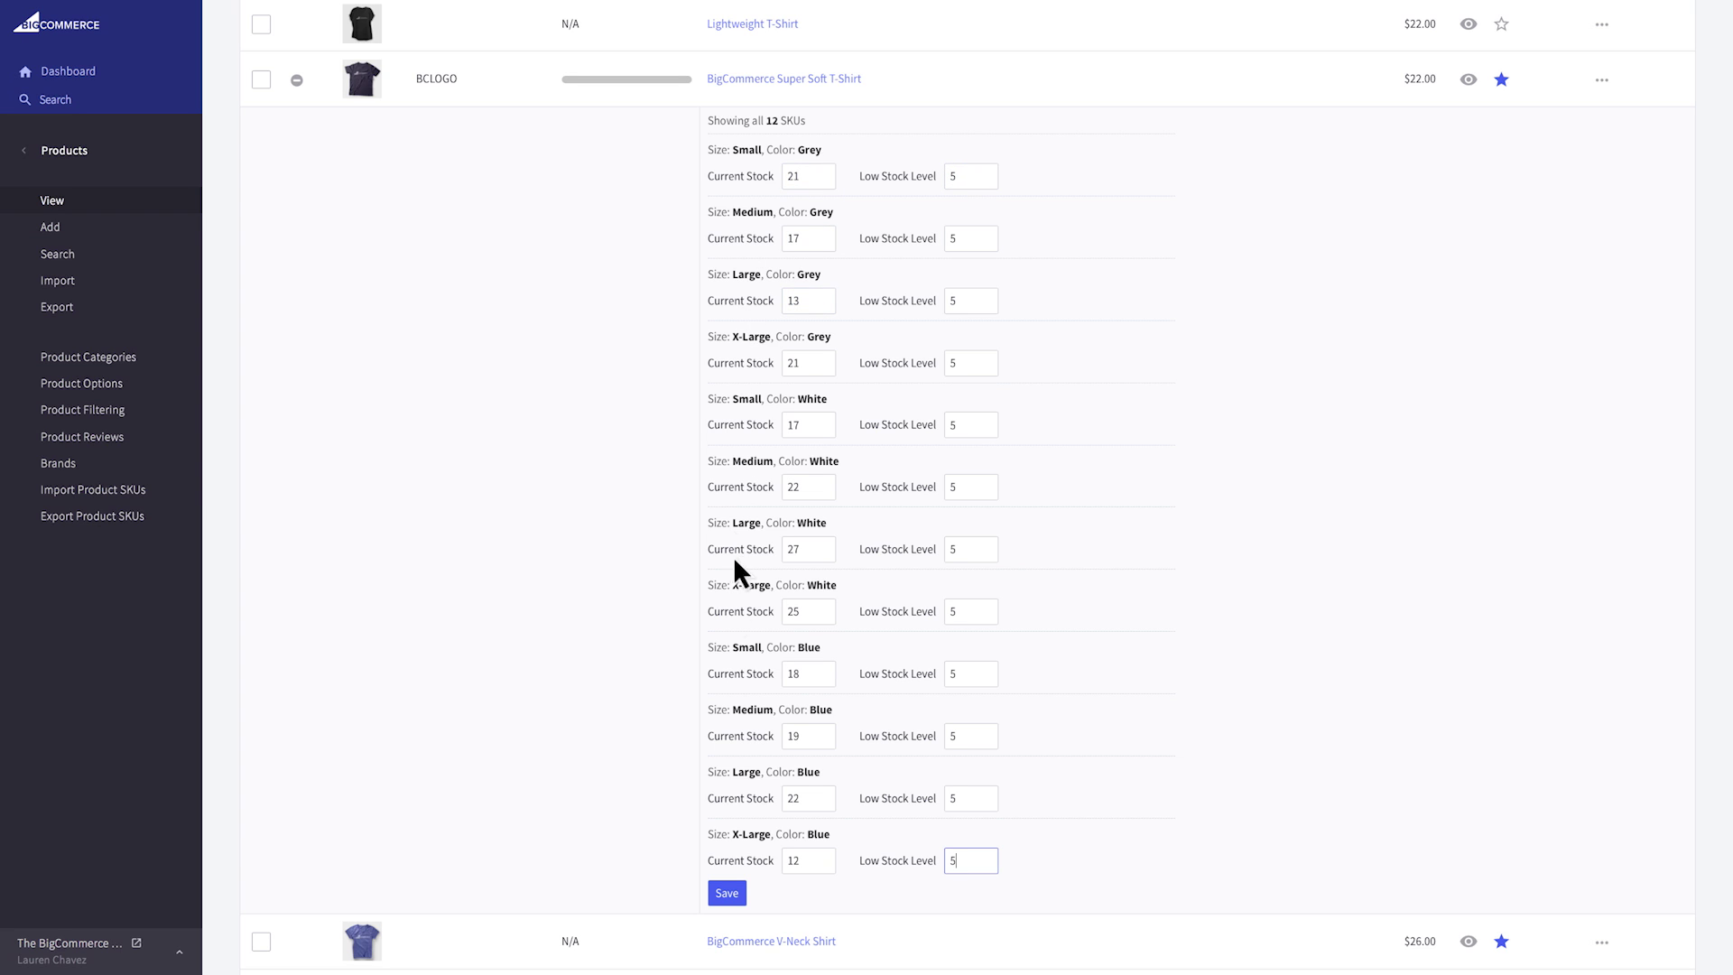
pyautogui.click(726, 841)
pyautogui.click(724, 888)
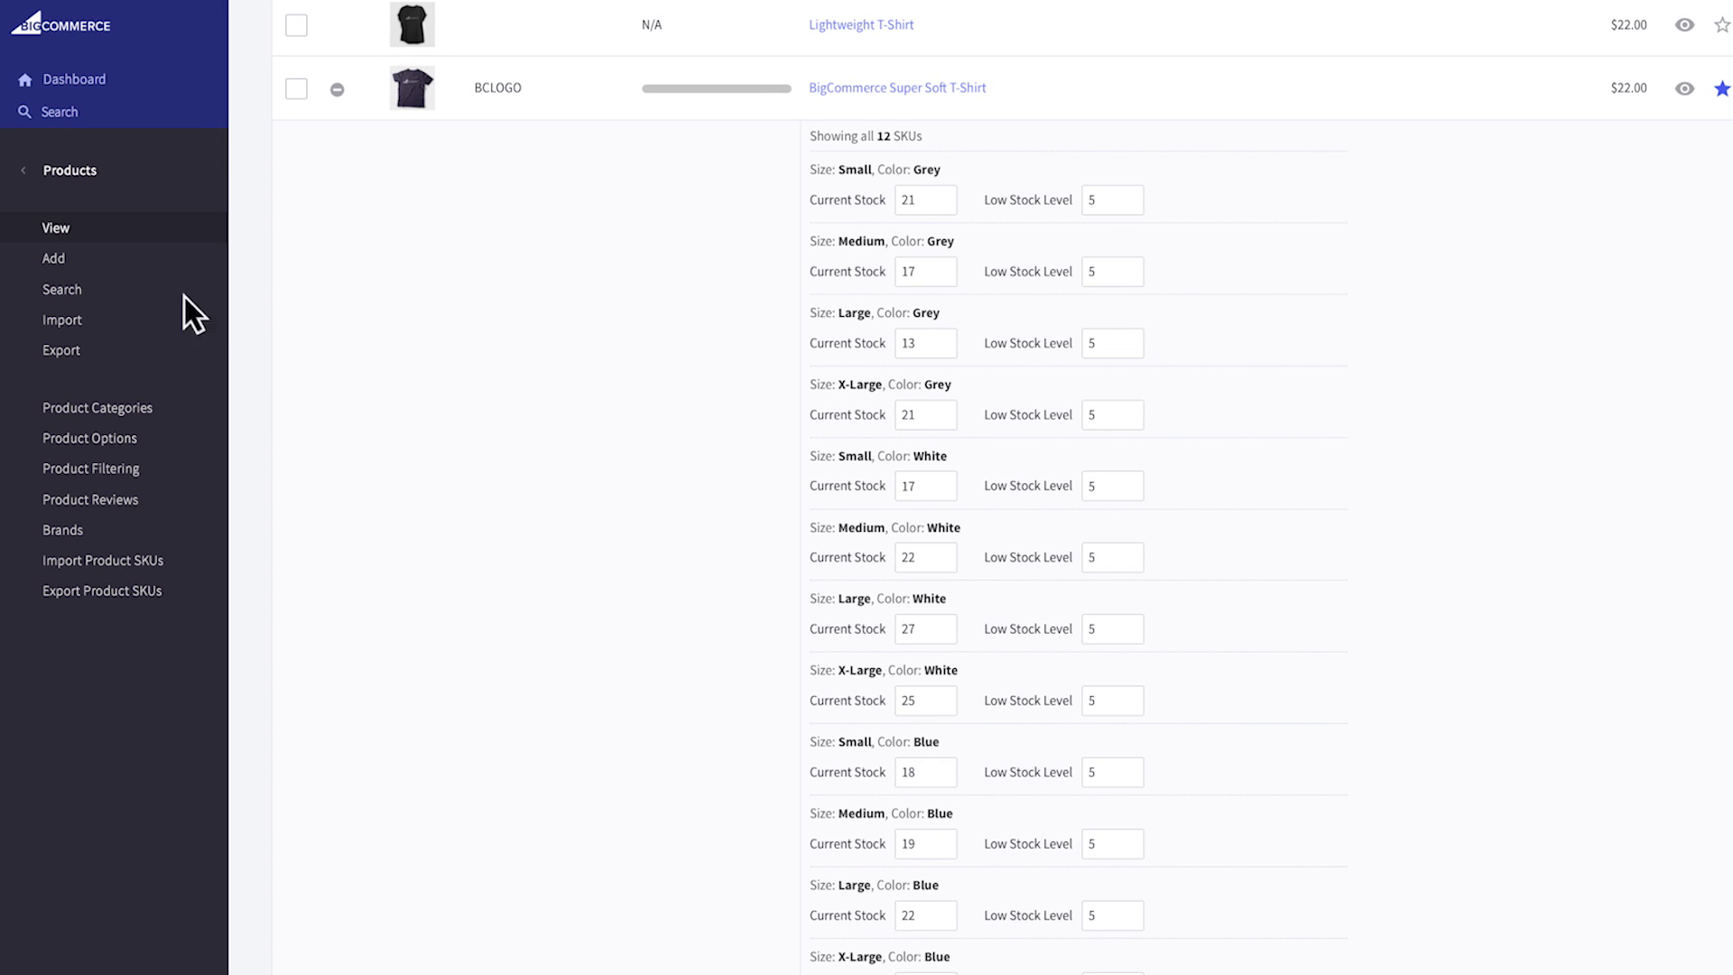
# - In Advanced Settings > Inventory, show stock only when low and show out-of-stock messages on listings
pyautogui.click(70, 169)
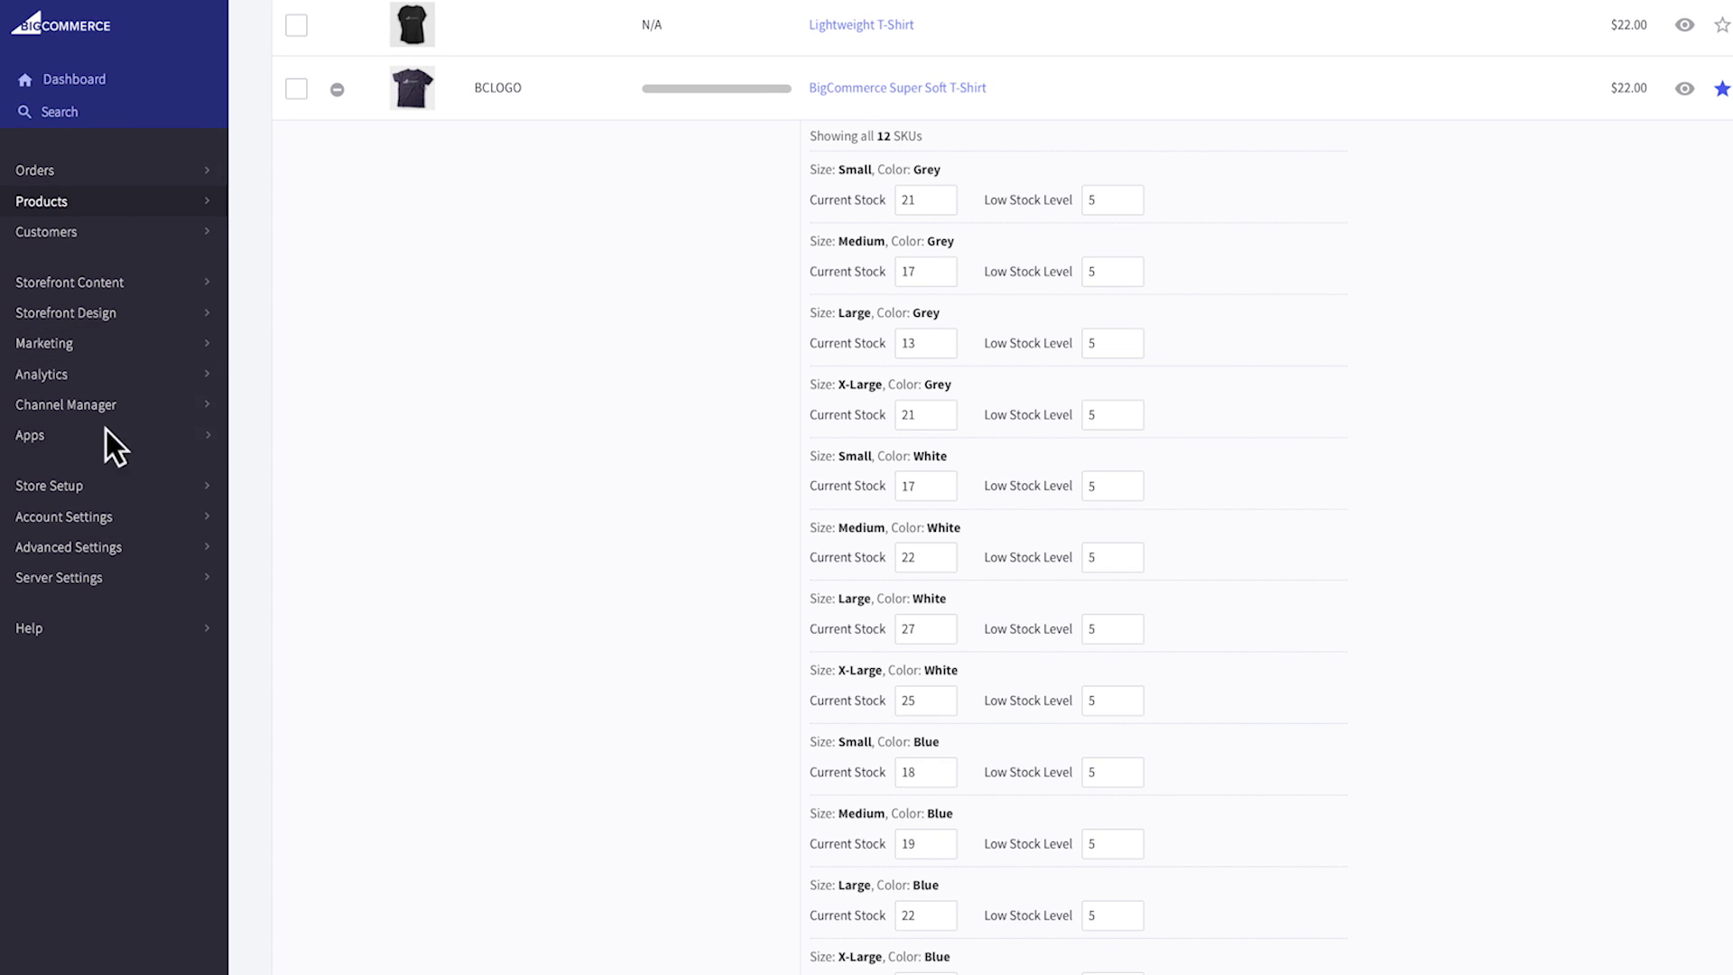
pyautogui.click(135, 548)
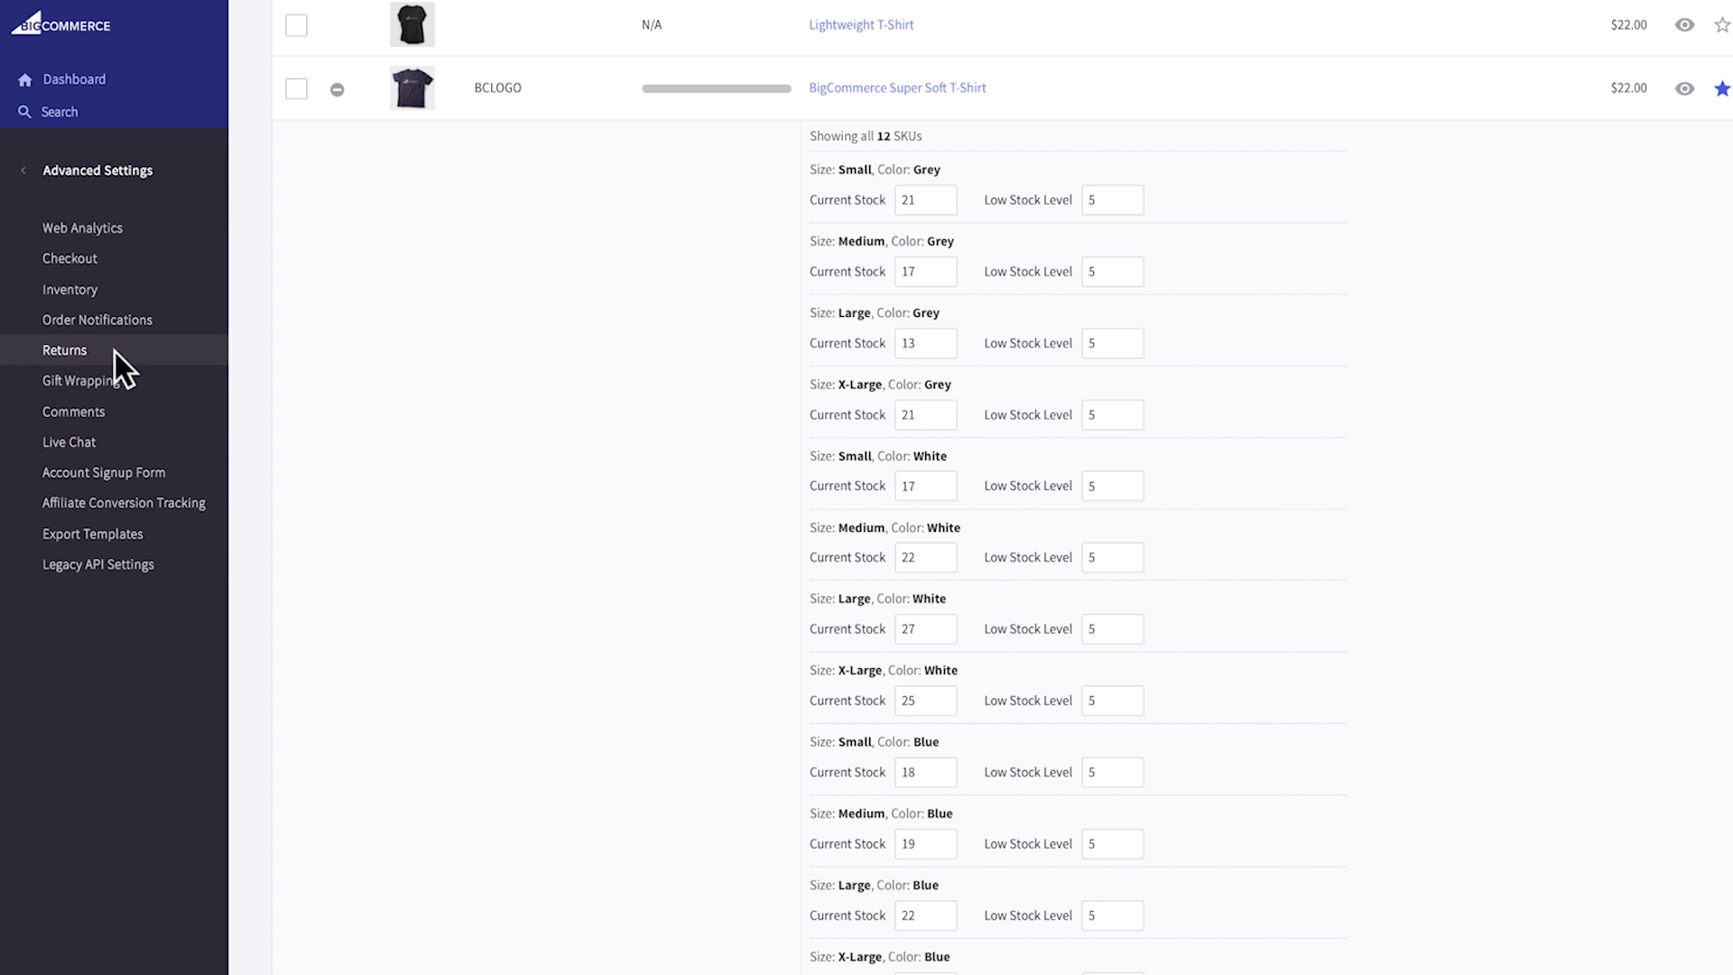
pyautogui.click(108, 290)
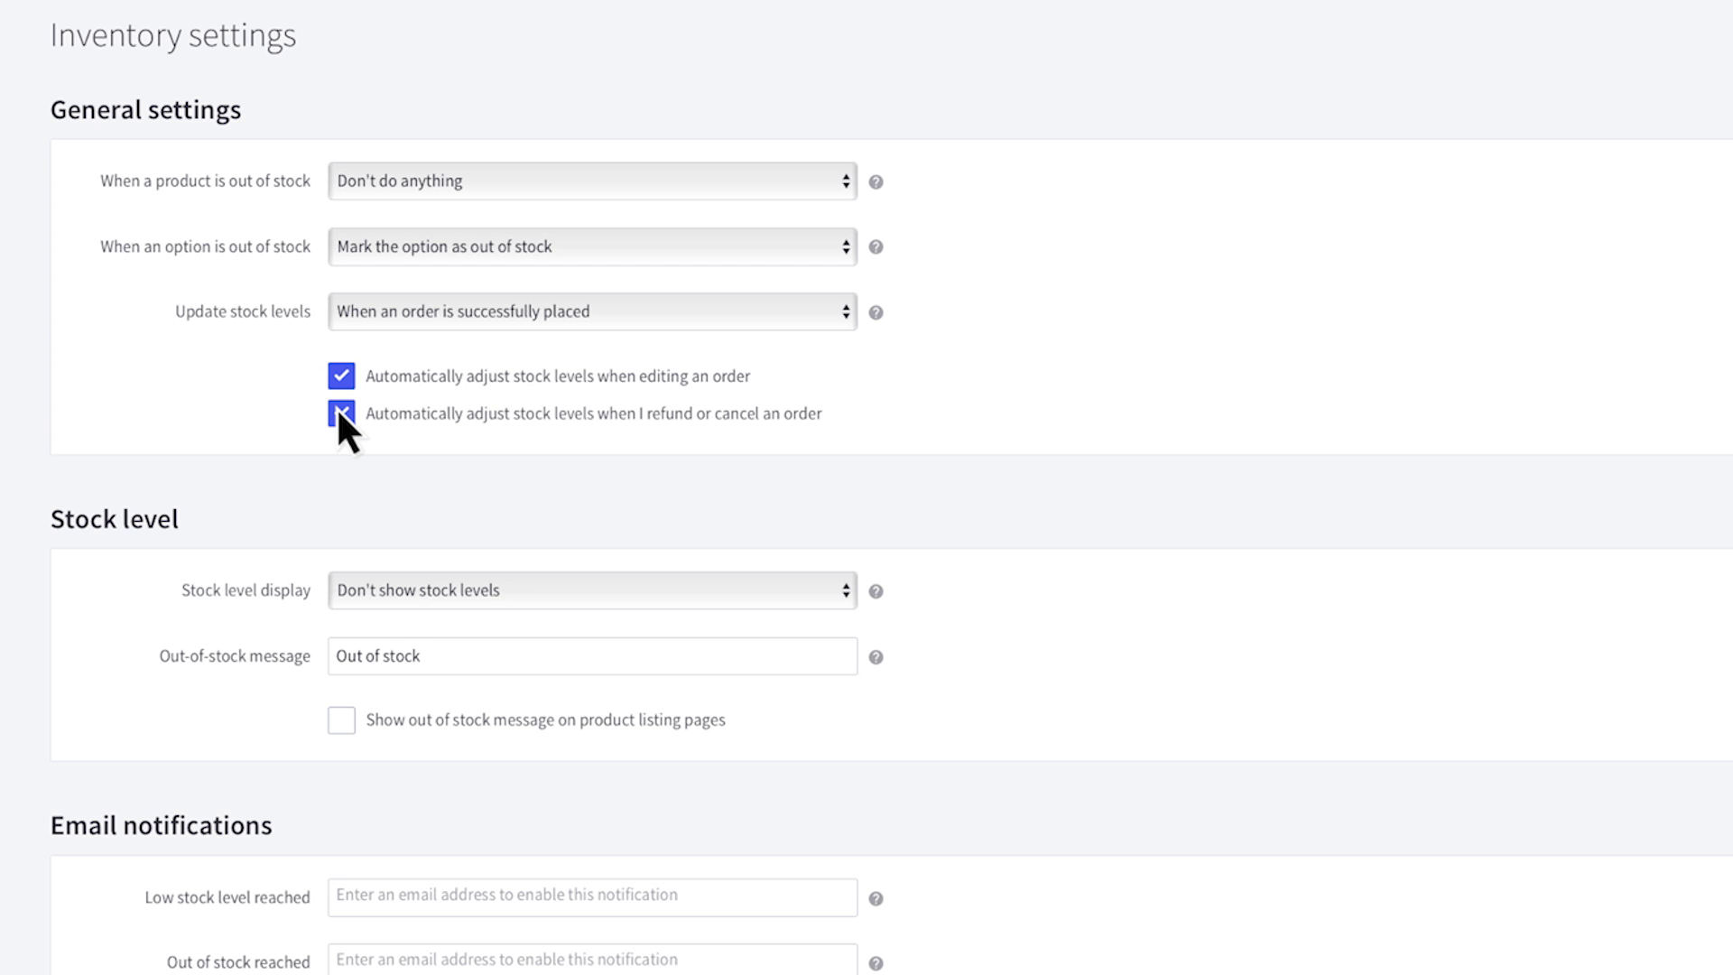
pyautogui.click(542, 591)
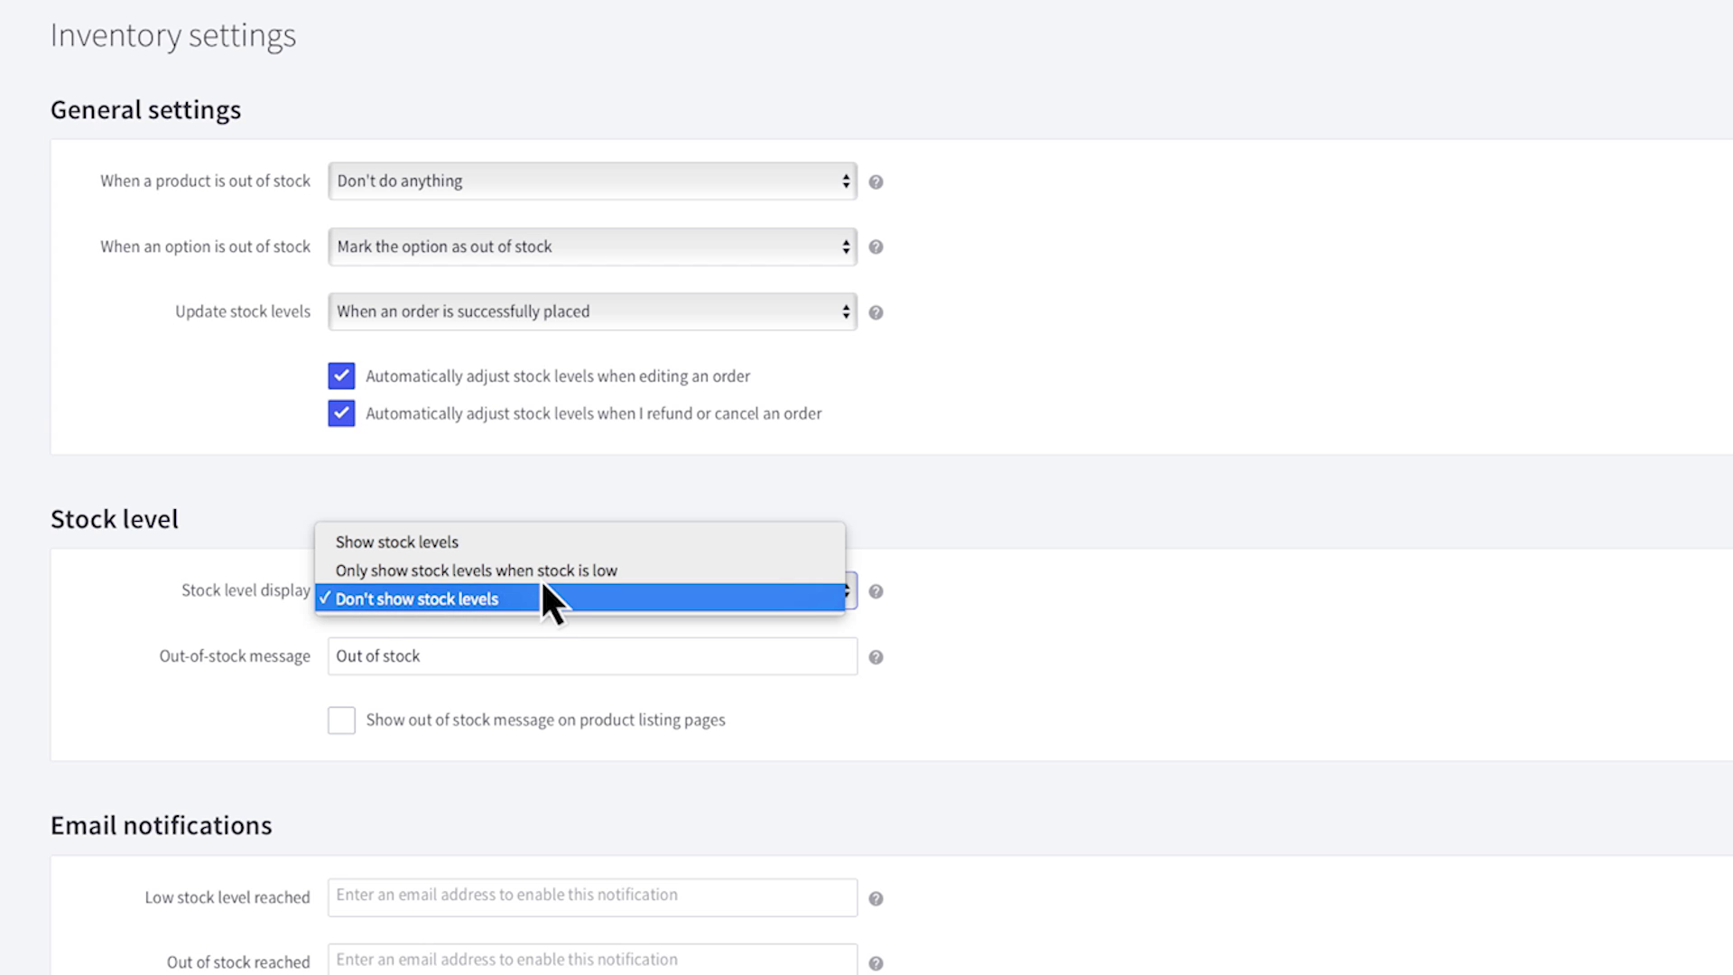
pyautogui.click(541, 567)
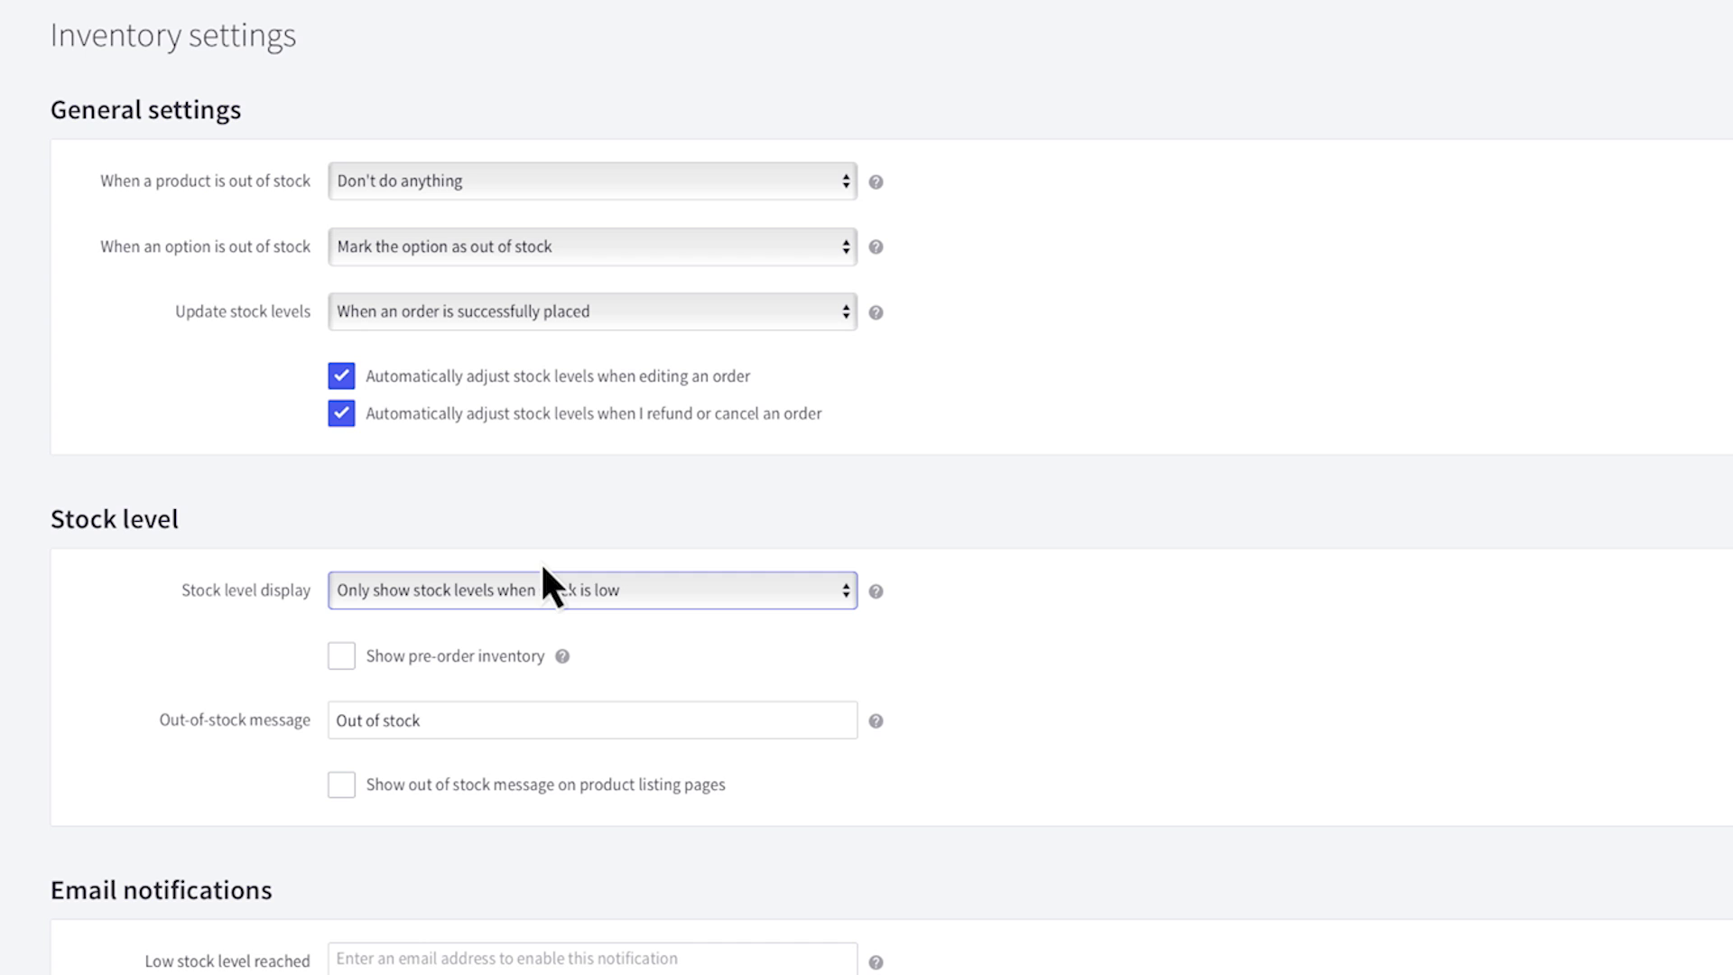
pyautogui.click(341, 782)
# - Enter the admin notification e-mail for low and out-of-stock alerts and save the settings
pyautogui.scroll(-4, 352, 677)
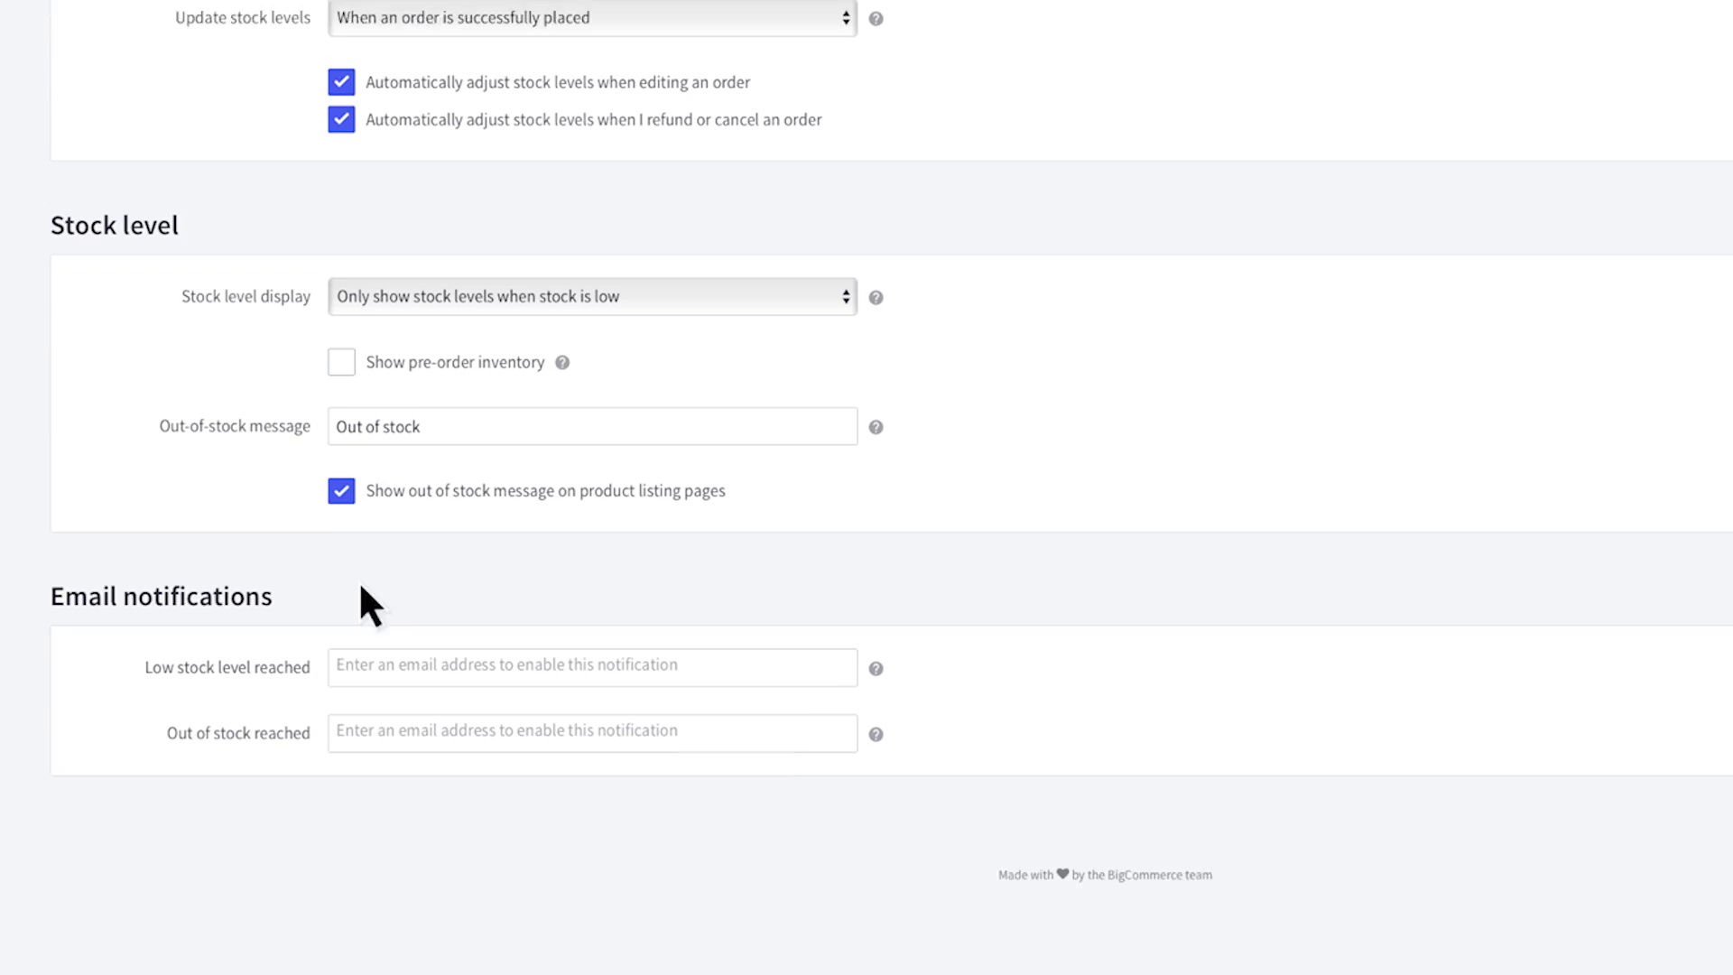
pyautogui.click(380, 601)
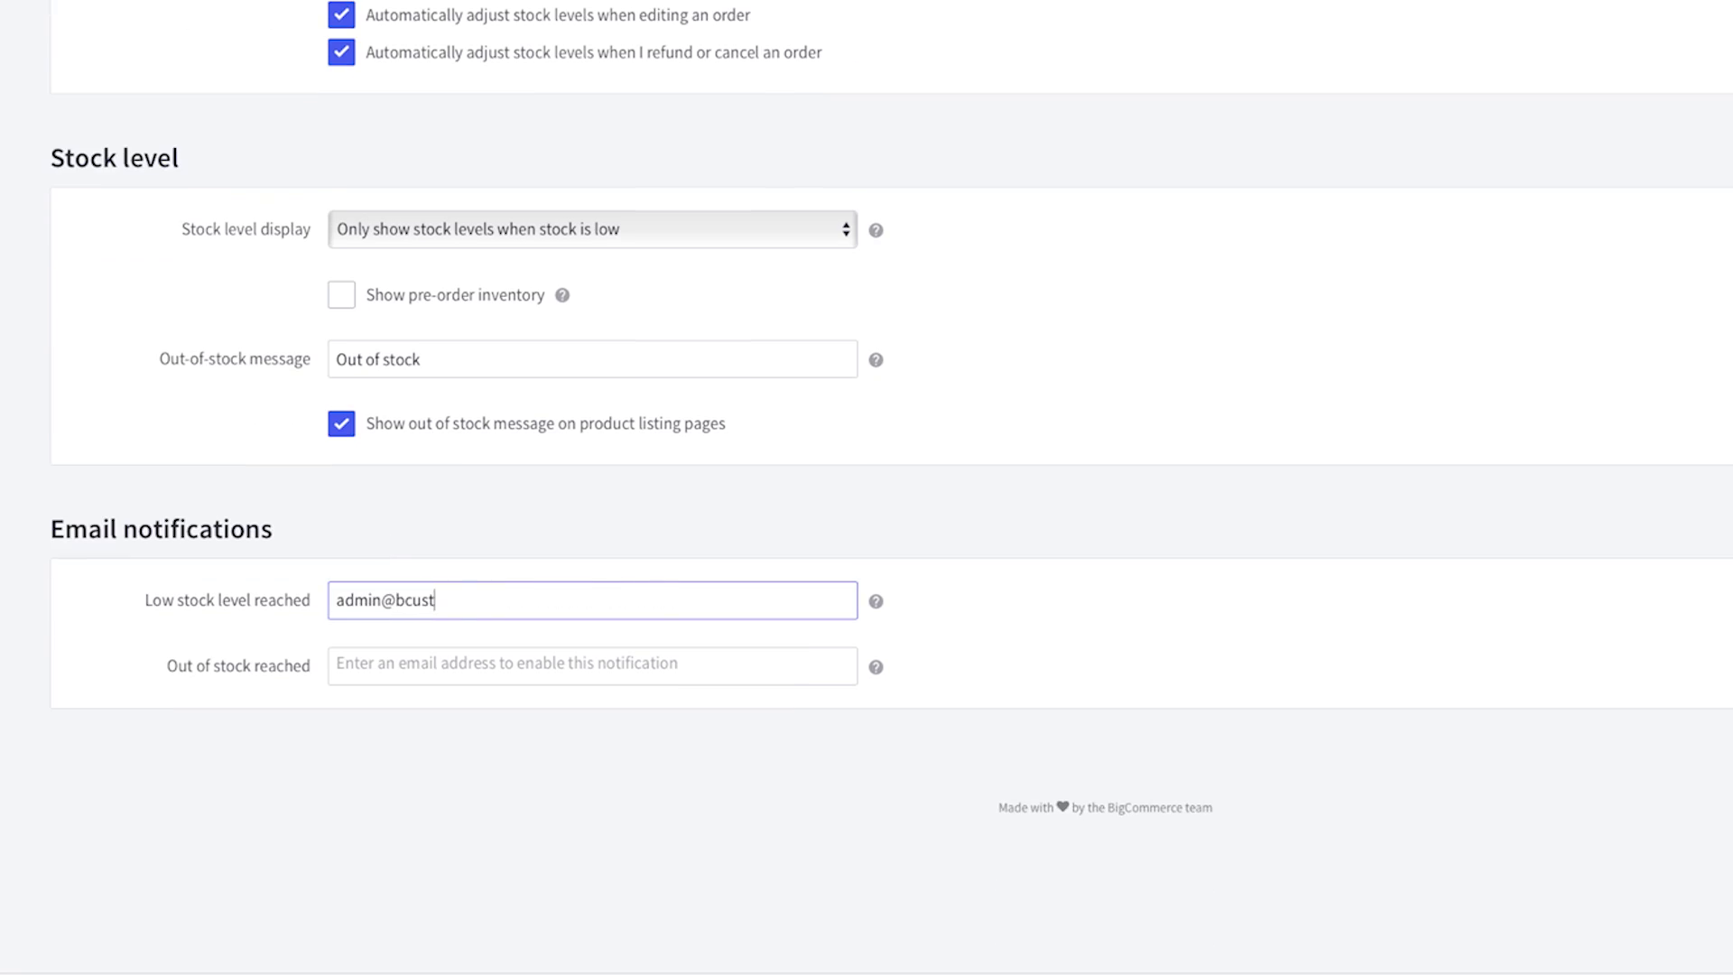
pyautogui.press('Tab')
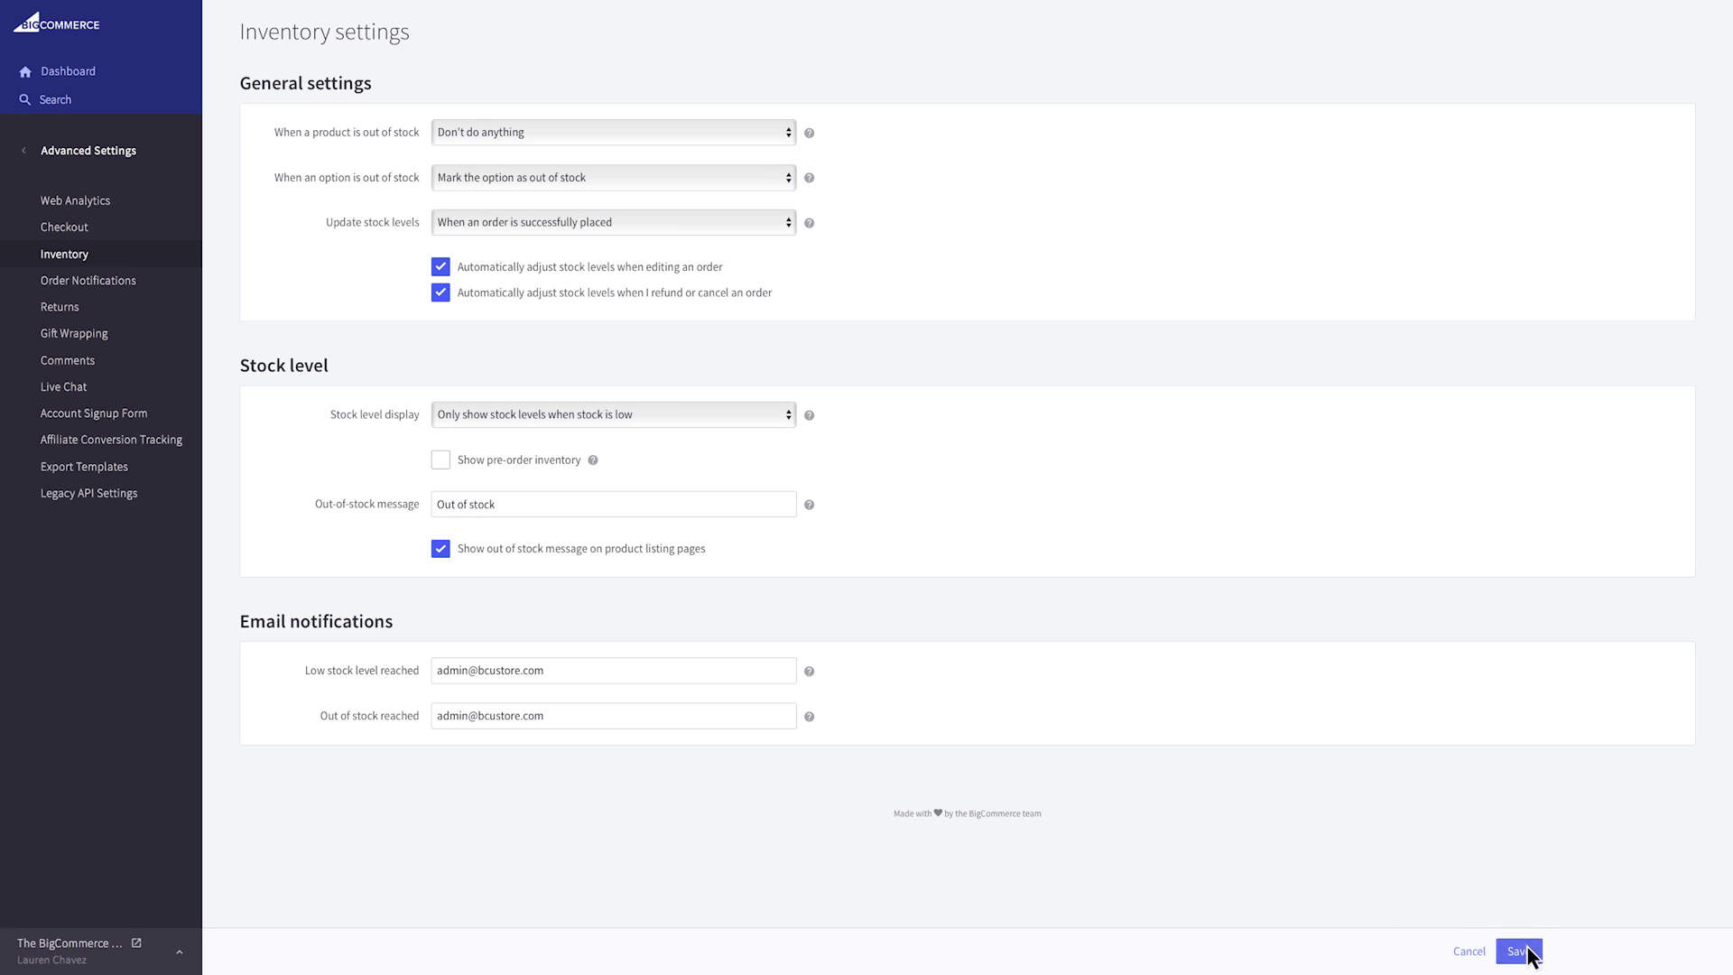
pyautogui.click(1524, 950)
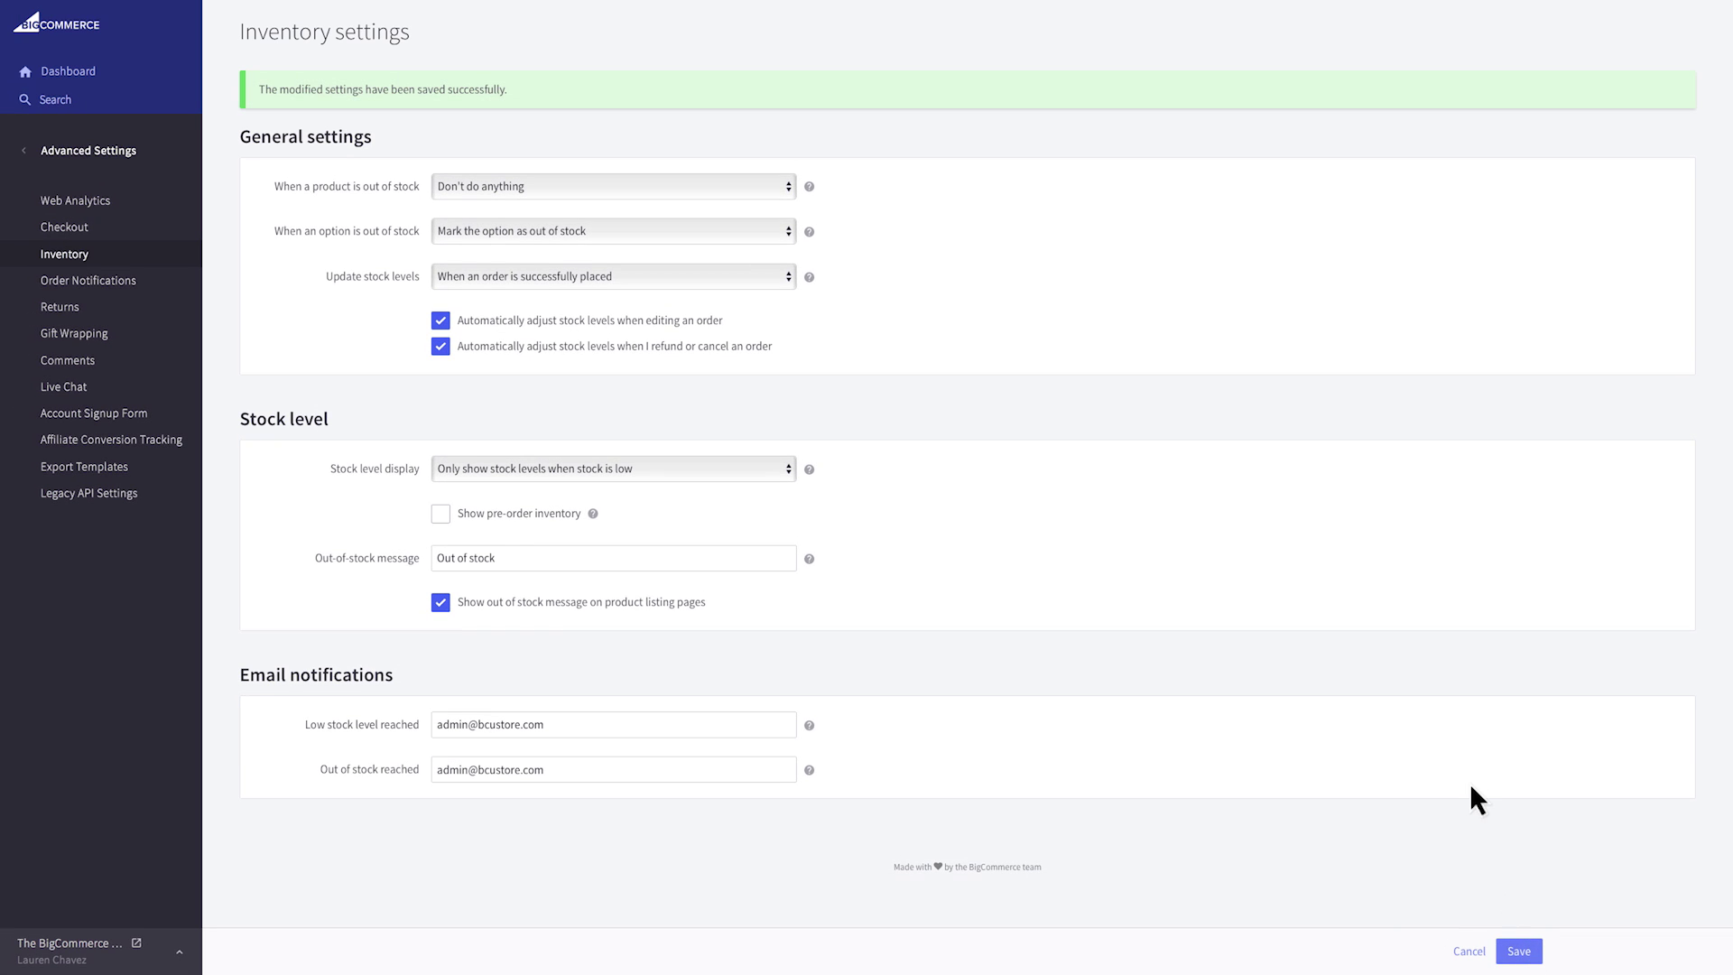